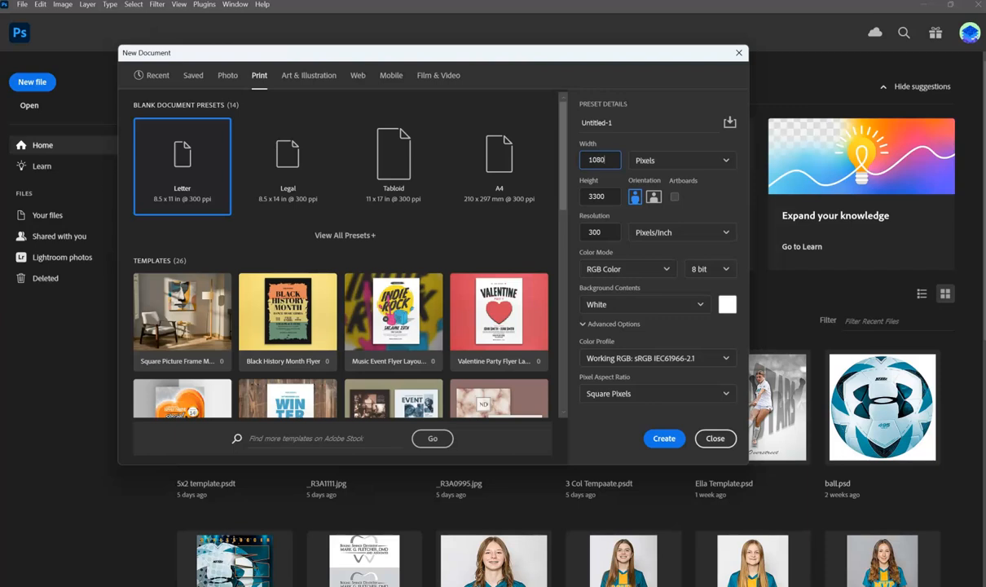
Create a 1080 × 1080 pixel document at 100 pixels/inch and convert its Background into a regular layer.
text(108)
key(Tab)
key(Tab)
key(Tab)
key(Tab)
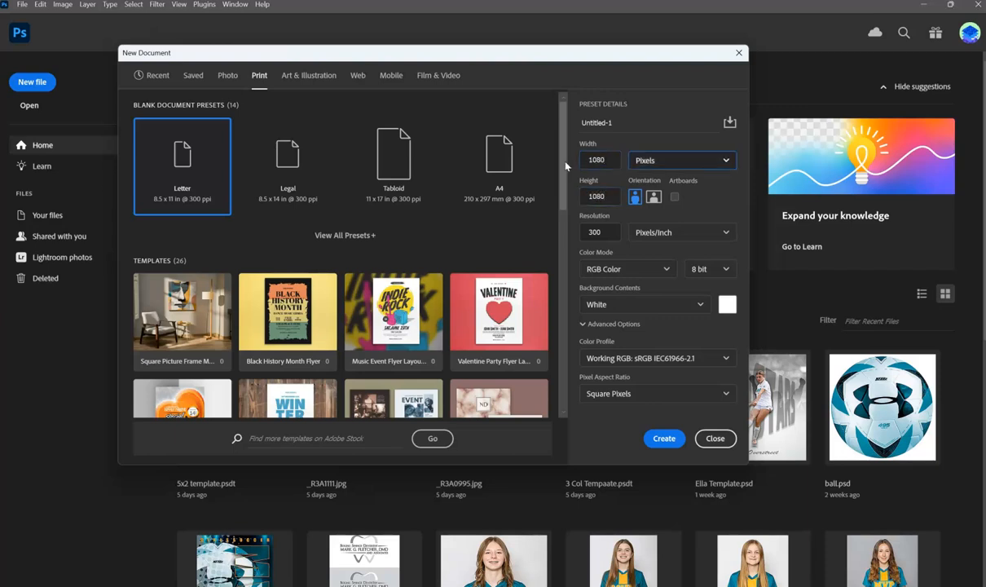
key(Tab)
text(100)
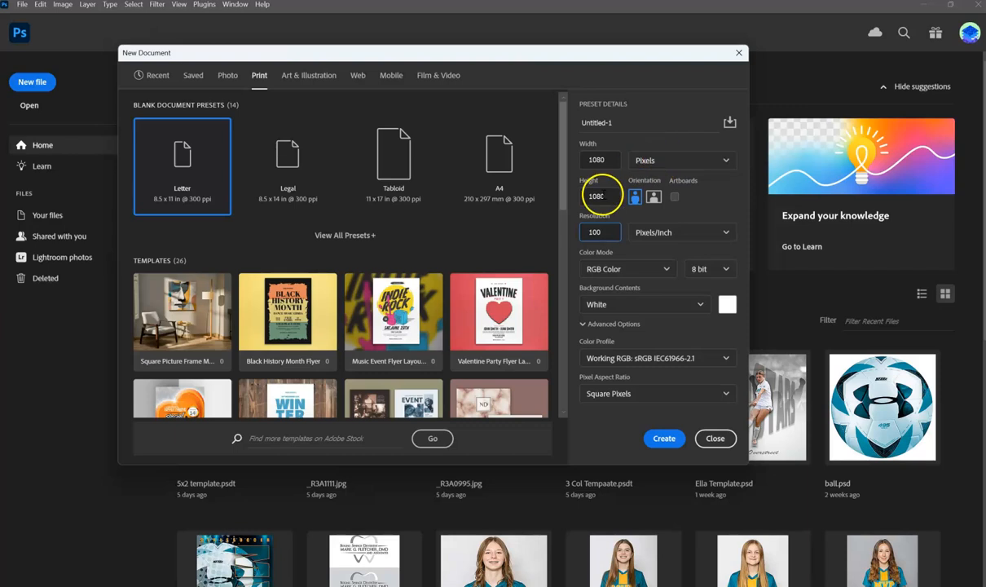
click(662, 437)
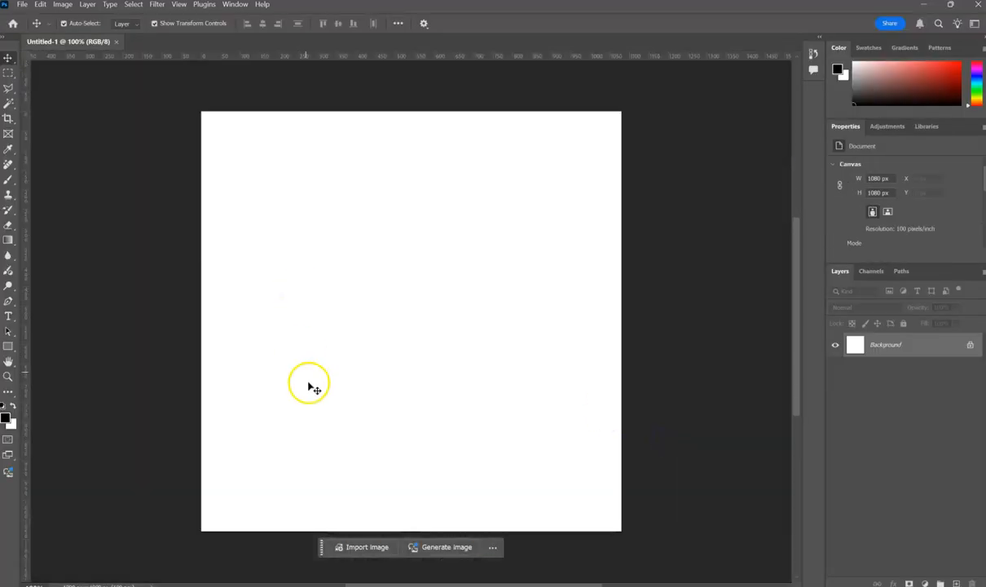
double_click(939, 347)
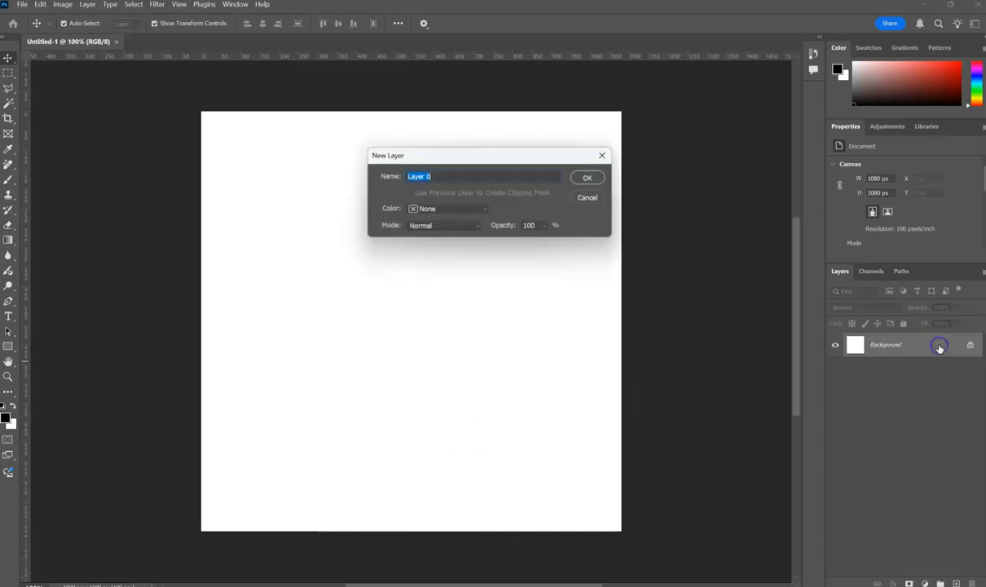
click(591, 177)
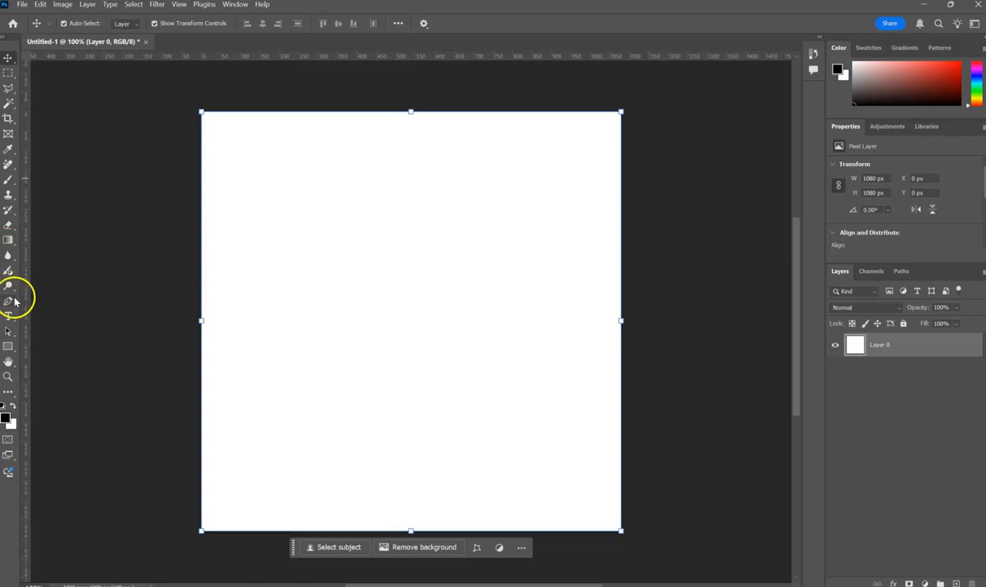
Add the text "B" in 36 pt Alfarn 2 near the middle of the canvas.
click(9, 317)
click(370, 299)
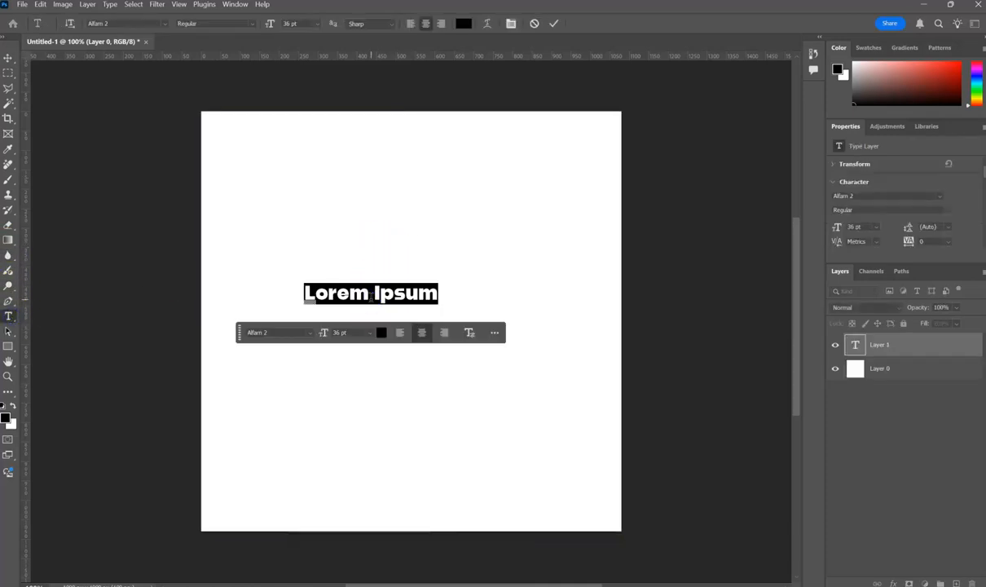
text(B)
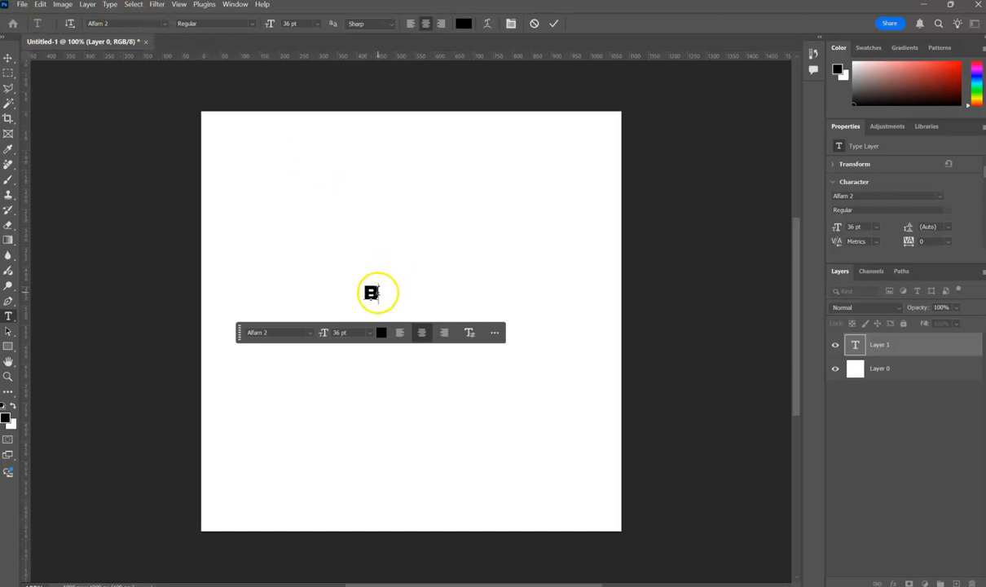
click(8, 59)
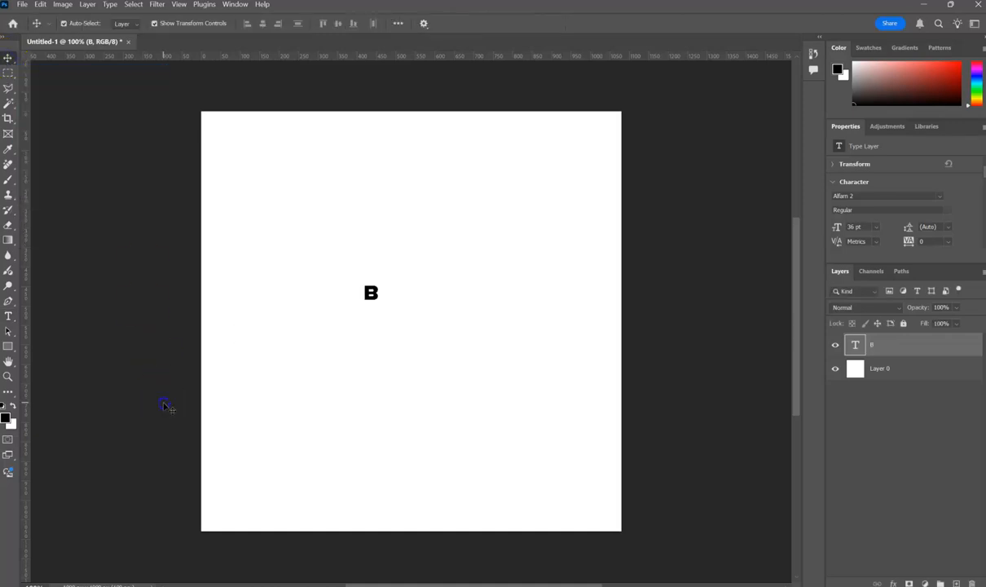
click(292, 303)
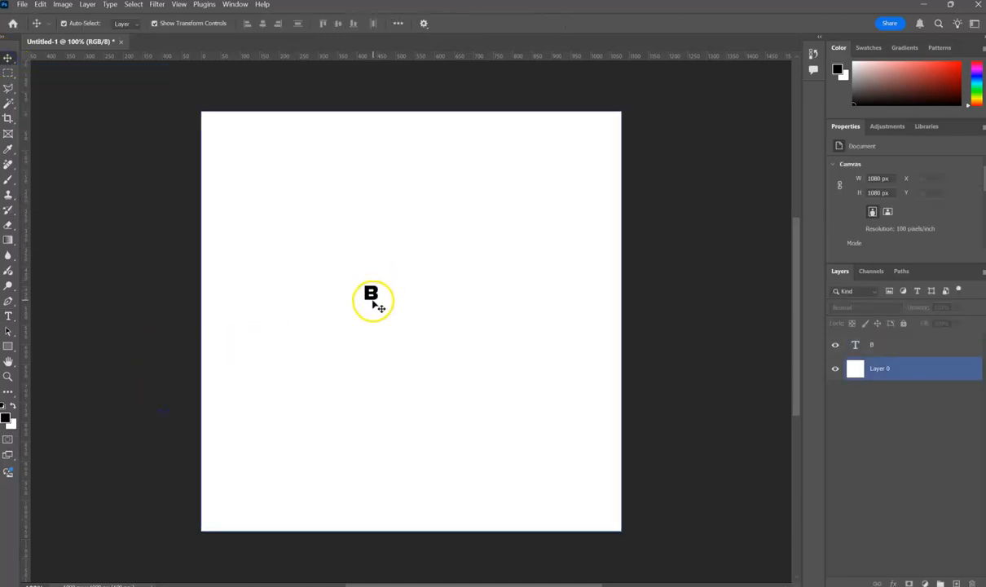
Enlarge the letter B to about 518 pt with Free Transform and place it in the right half of the canvas.
double_click(374, 292)
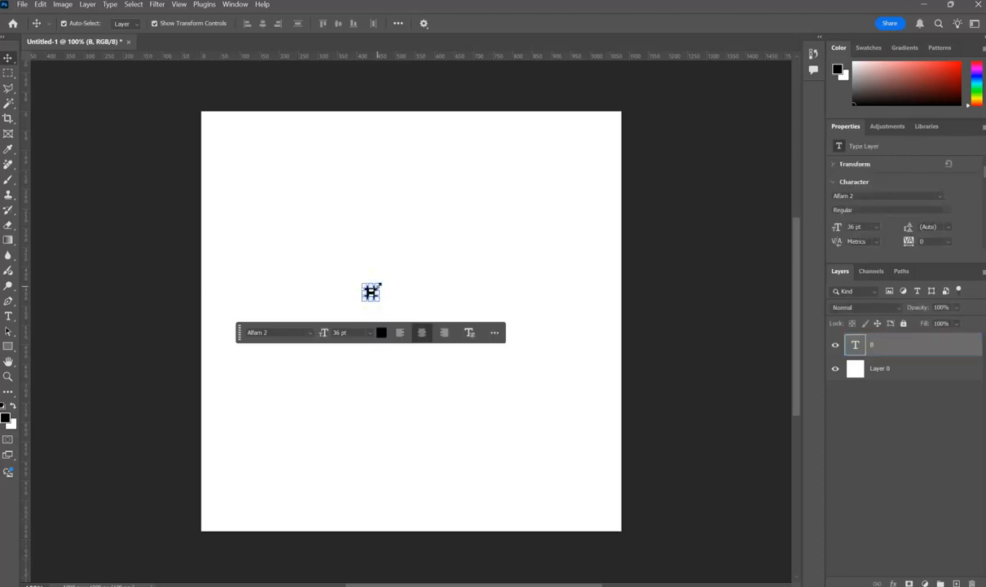
key(Escape)
key(ctrl+t)
drag(380, 284, 529, 176)
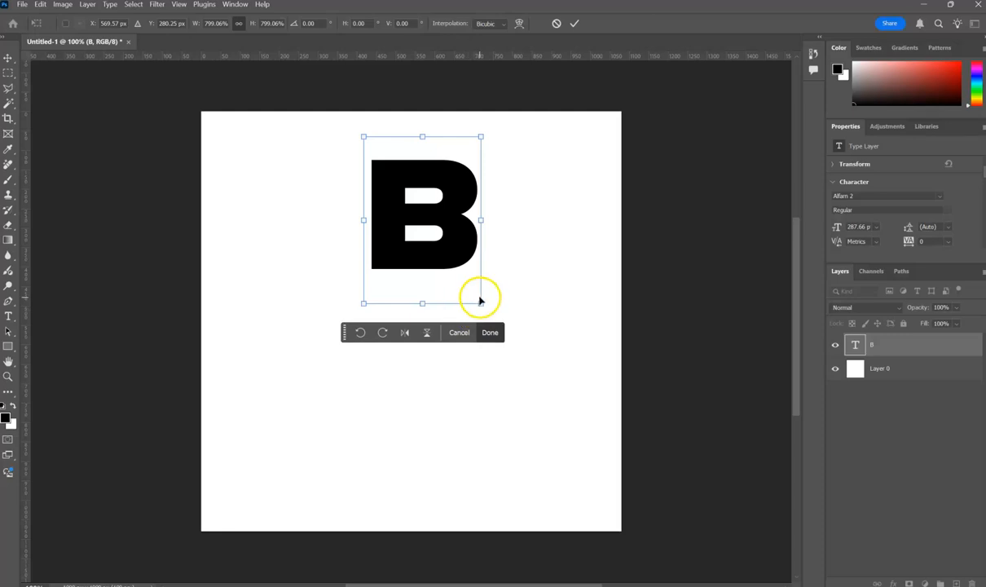
drag(481, 303, 590, 424)
drag(539, 352, 565, 375)
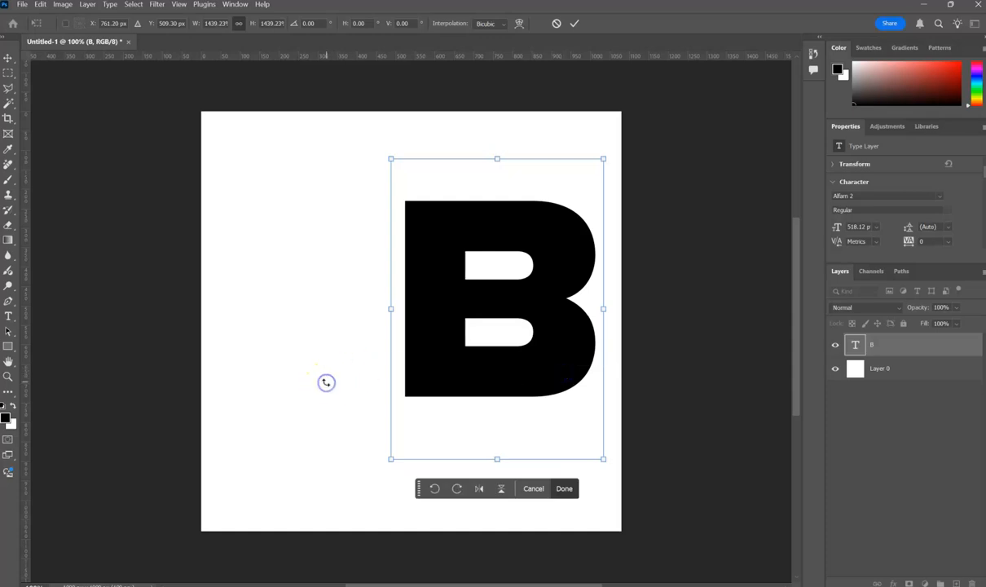
click(11, 58)
click(264, 267)
Rasterize the B text layer into pixels.
click(484, 345)
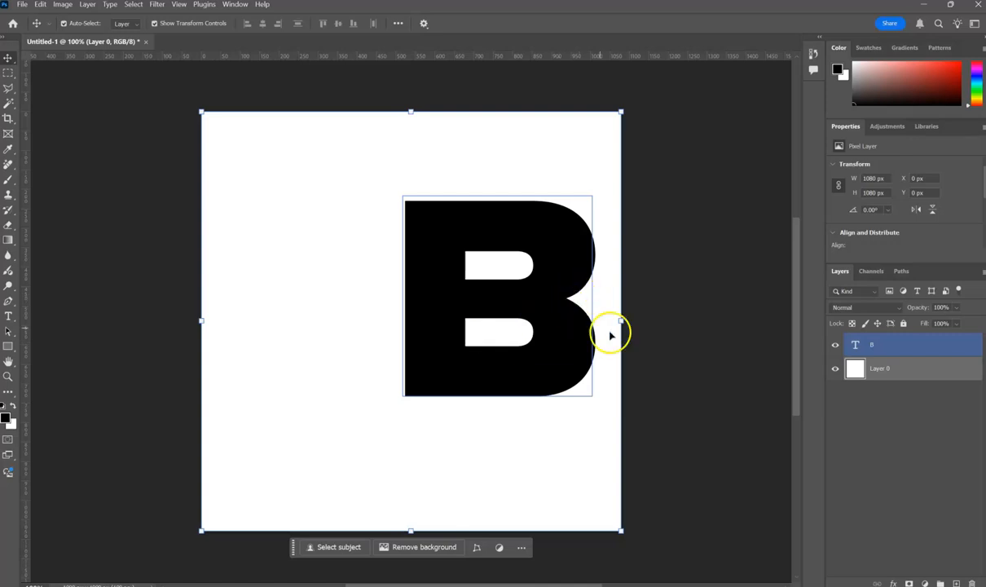
right_click(906, 347)
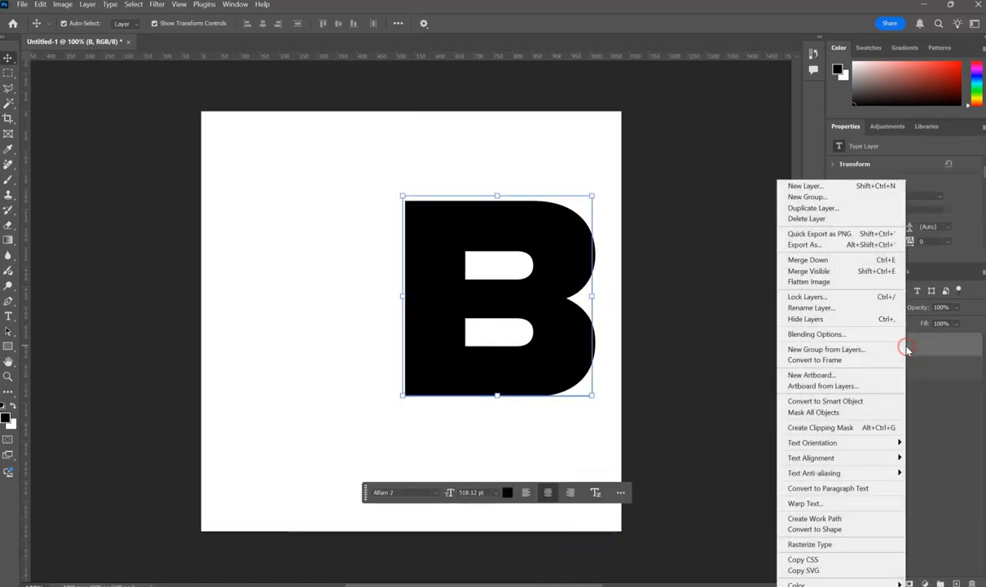
mouse_move(848, 479)
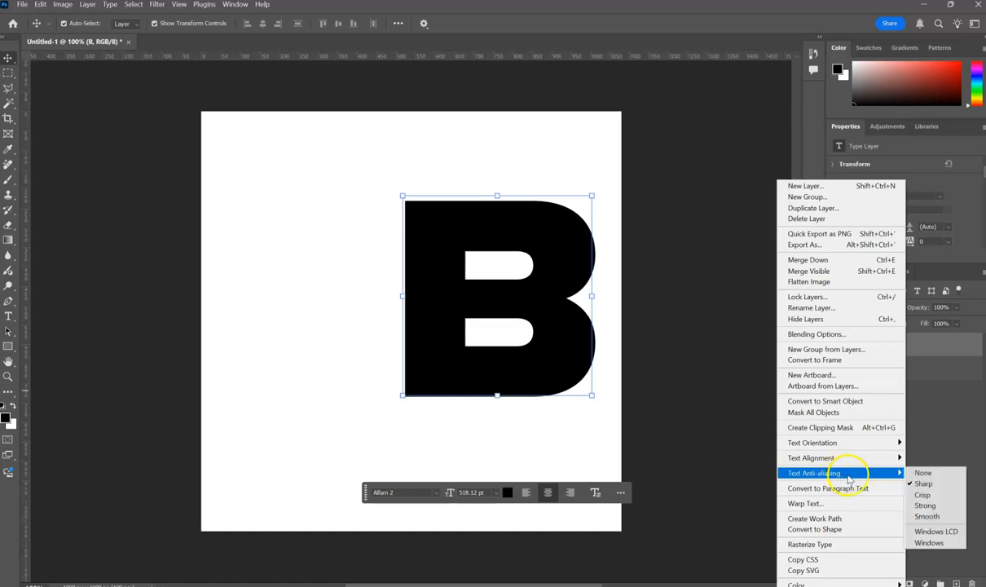
click(849, 544)
click(326, 334)
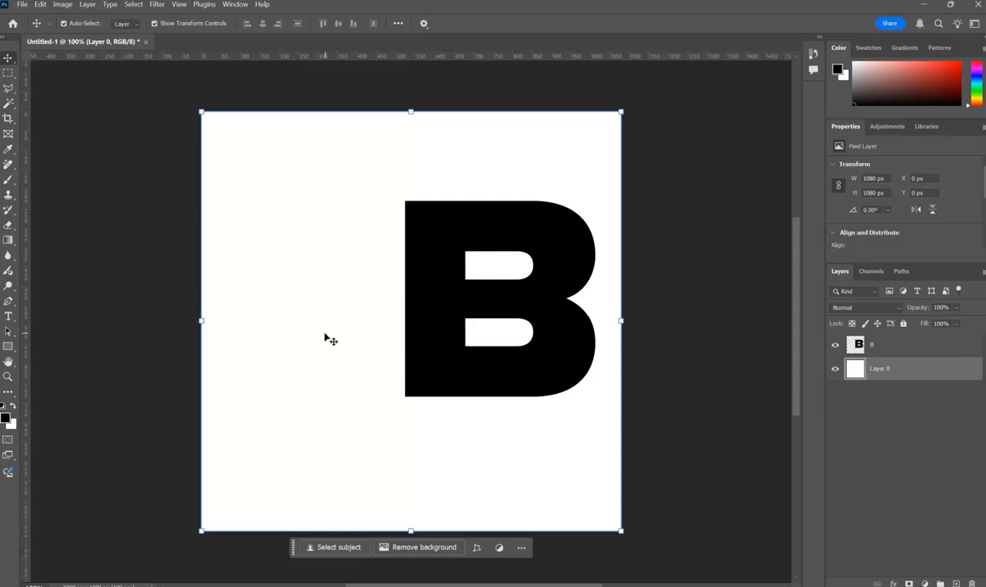
Select a strip about 102 × 574 px over the B's left edge and stretch it leftward to about 542% width.
click(574, 376)
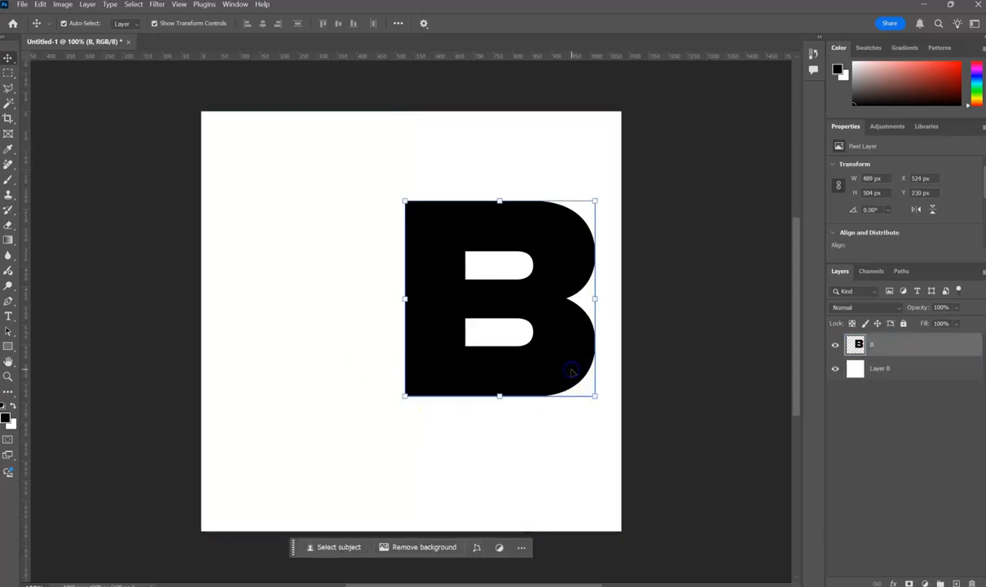
key(ctrl+t)
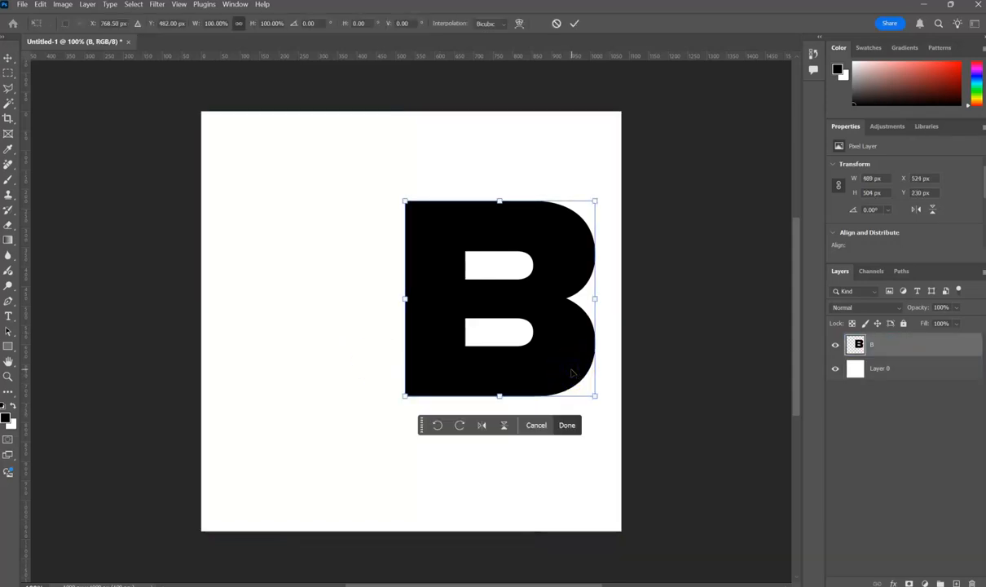
click(7, 78)
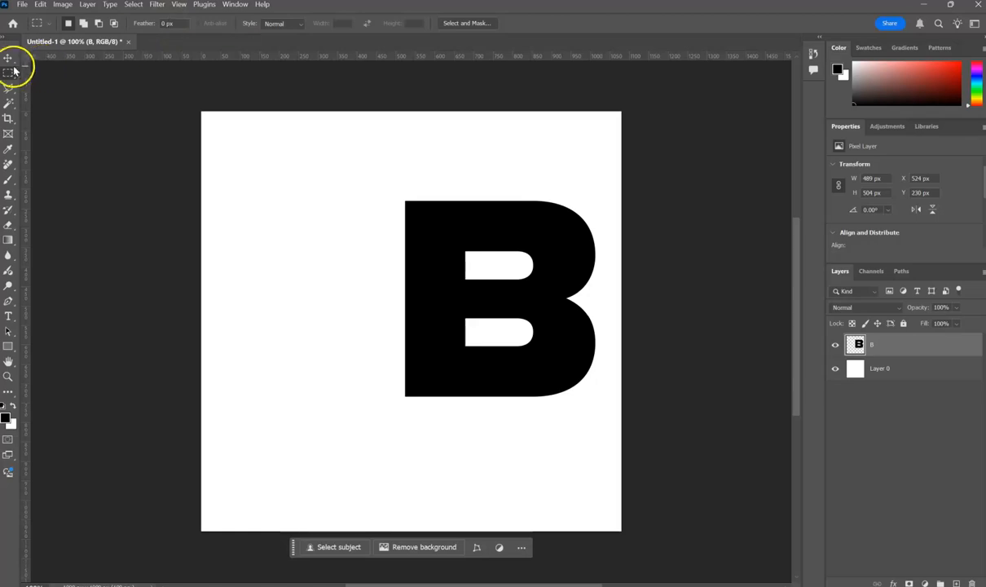
drag(394, 193, 433, 415)
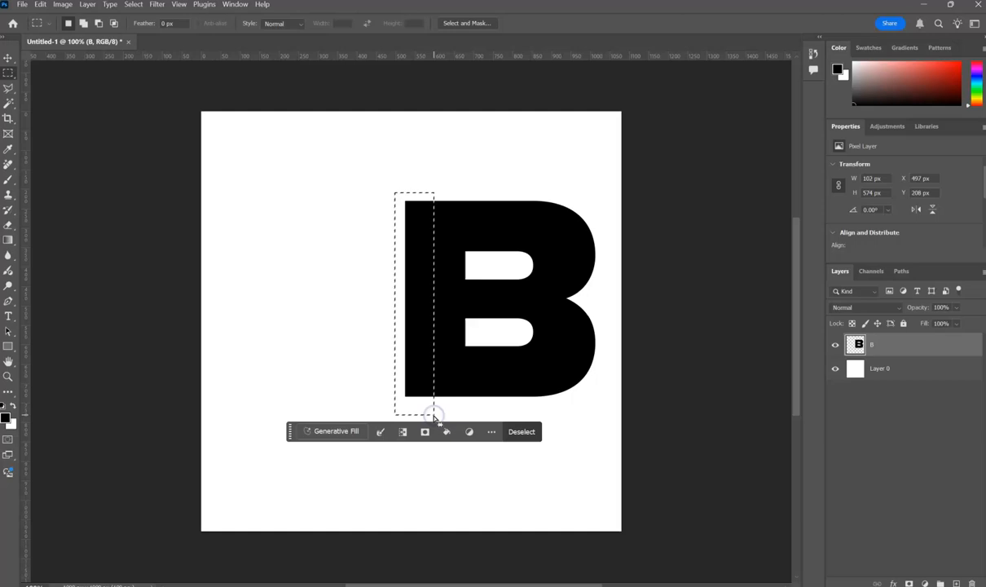
click(8, 58)
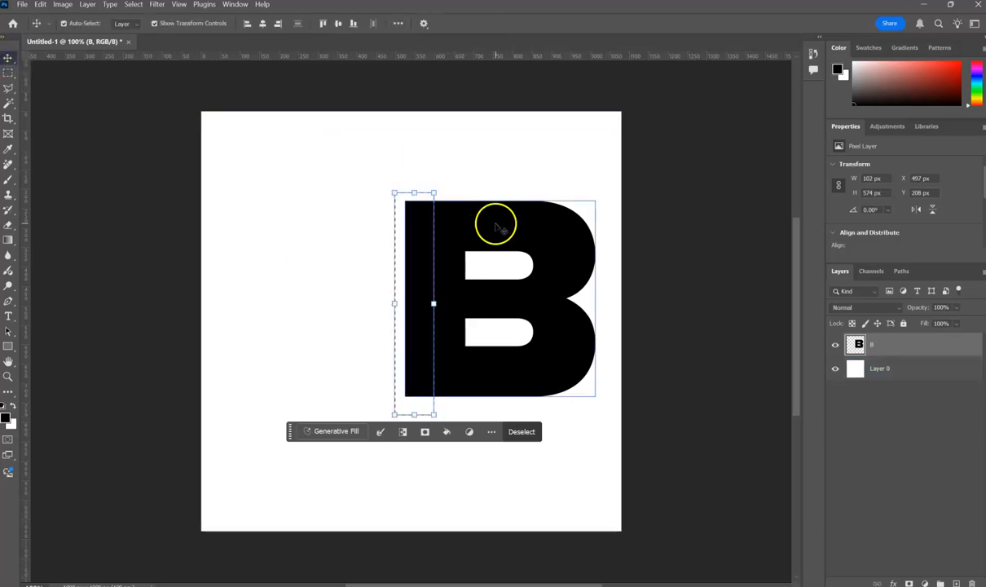
drag(394, 303, 218, 324)
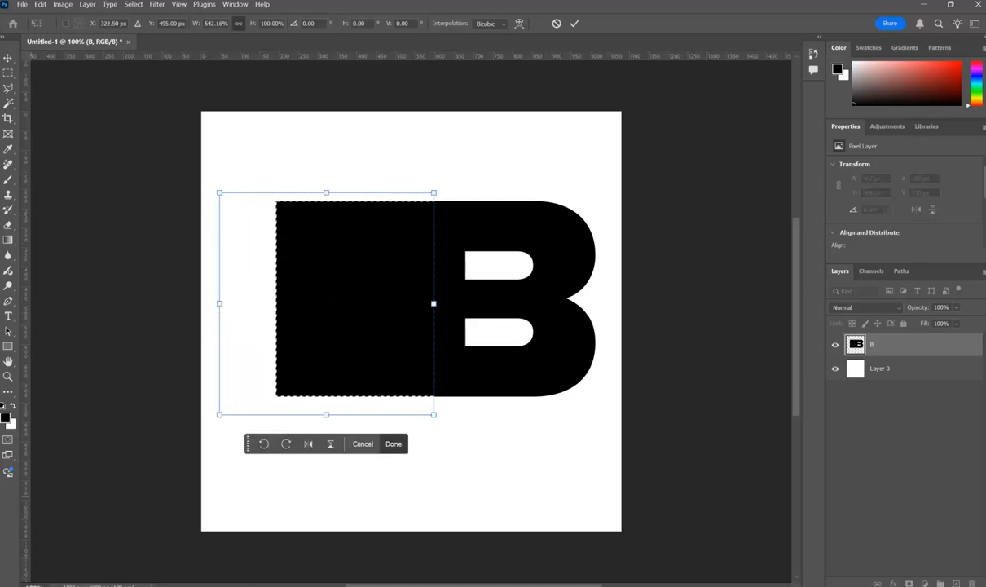
key(Return)
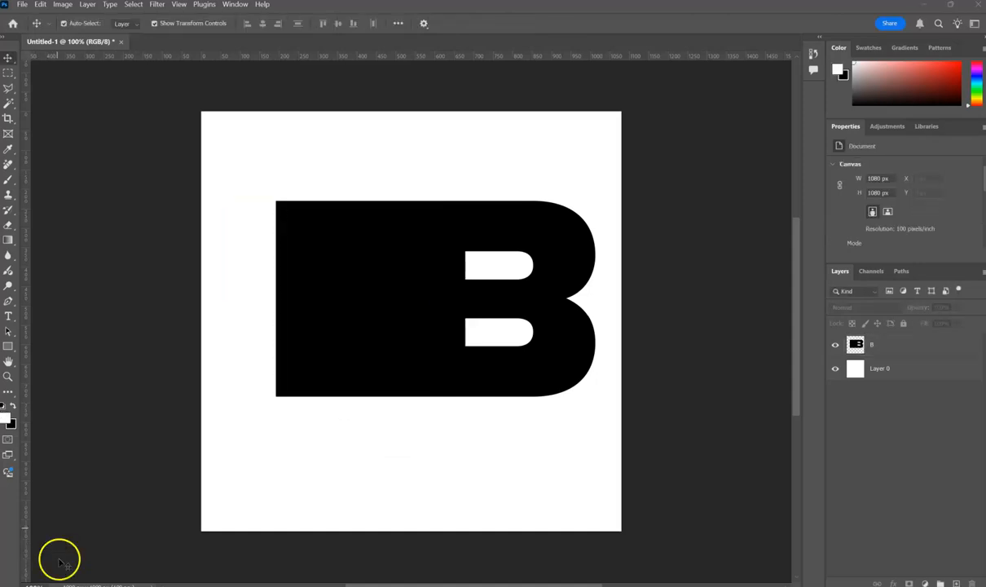
Add a white layer mask to the B layer.
click(924, 348)
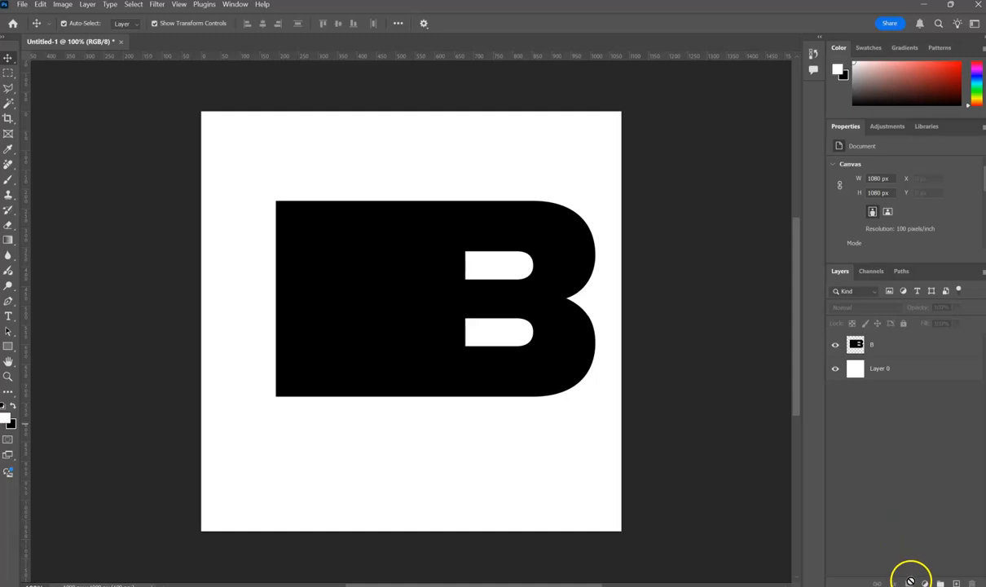
click(913, 342)
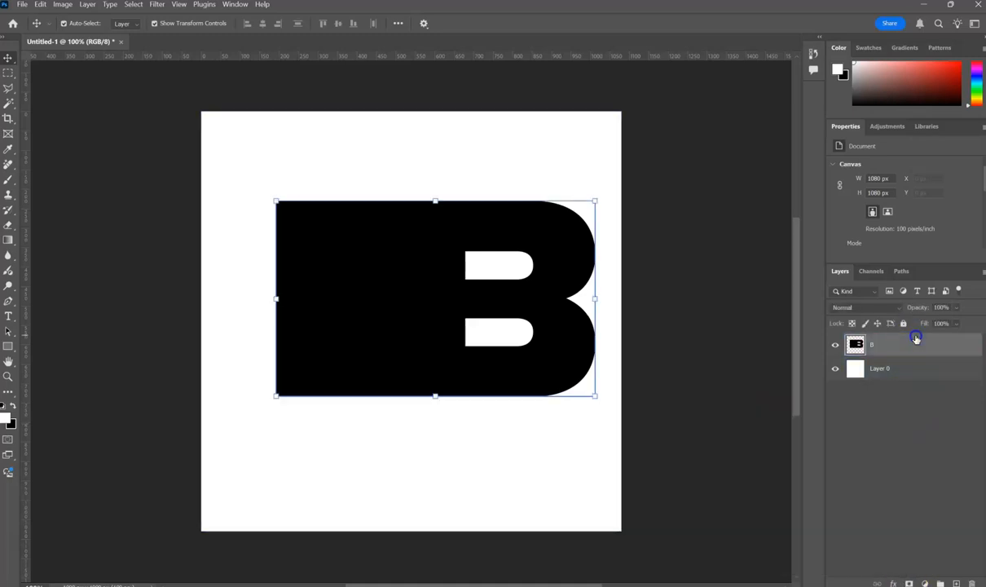
click(908, 582)
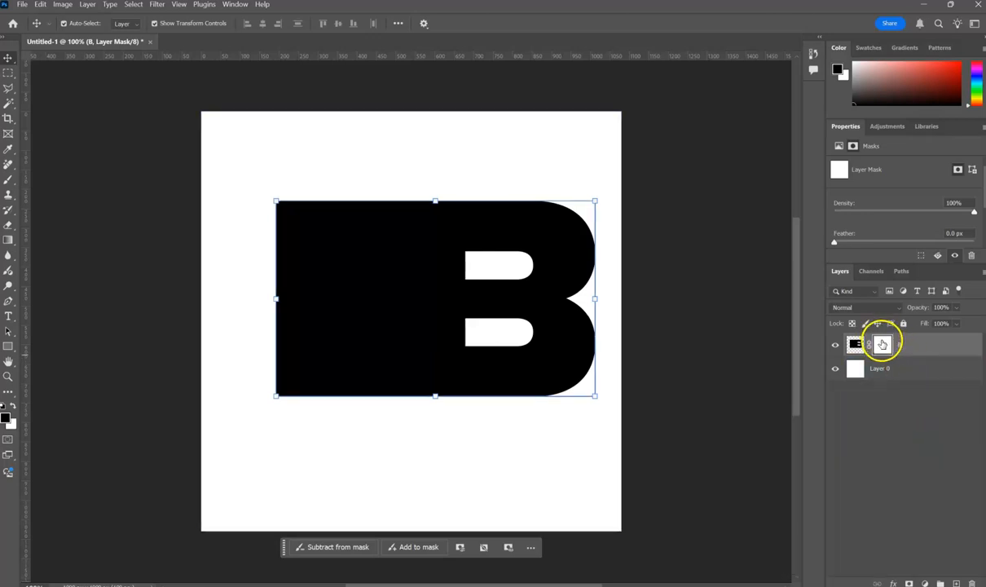
Set up the Gradient tool with the black-to-white Basics preset in linear style, and swap the foreground and background colors.
click(10, 241)
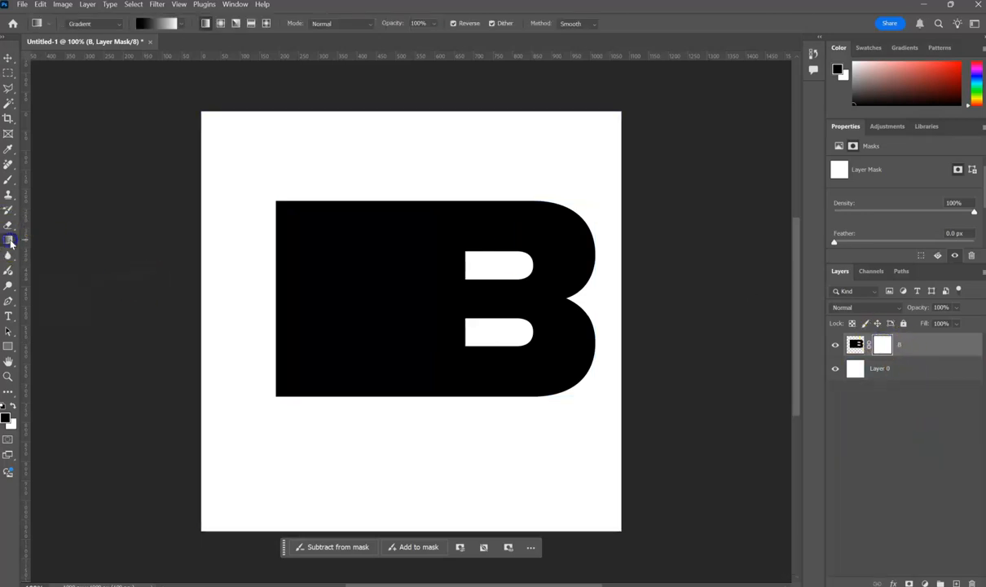
click(181, 23)
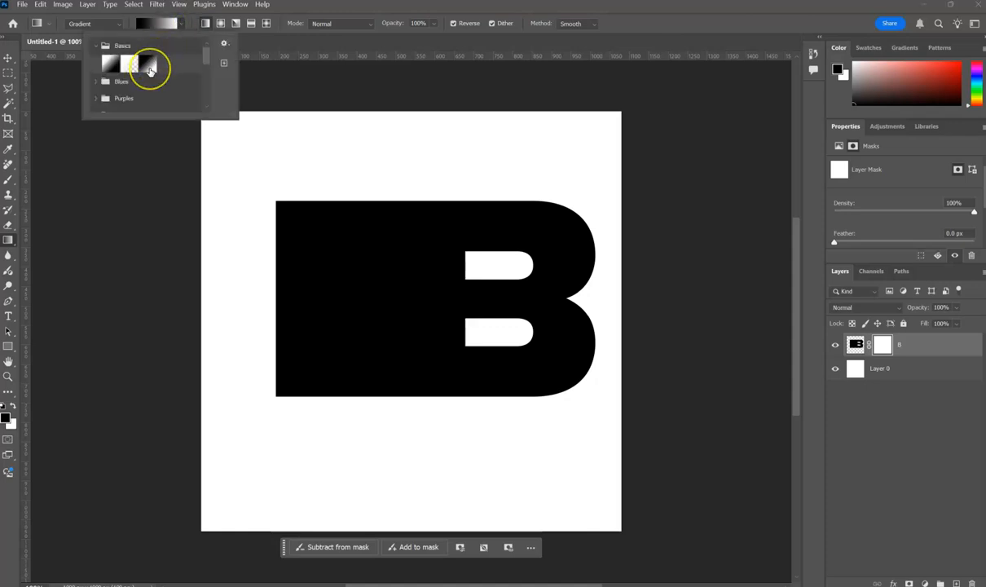
click(205, 24)
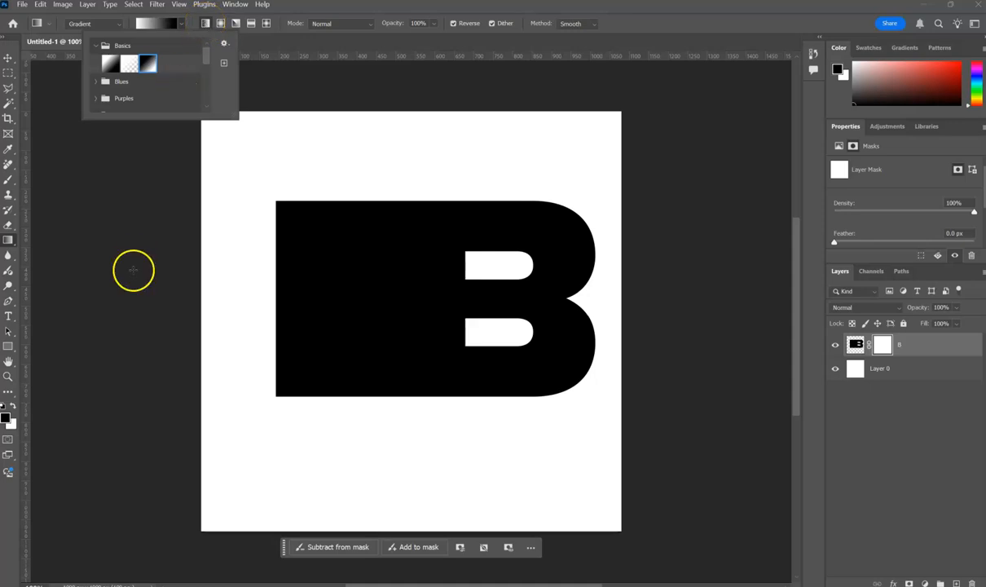
click(13, 408)
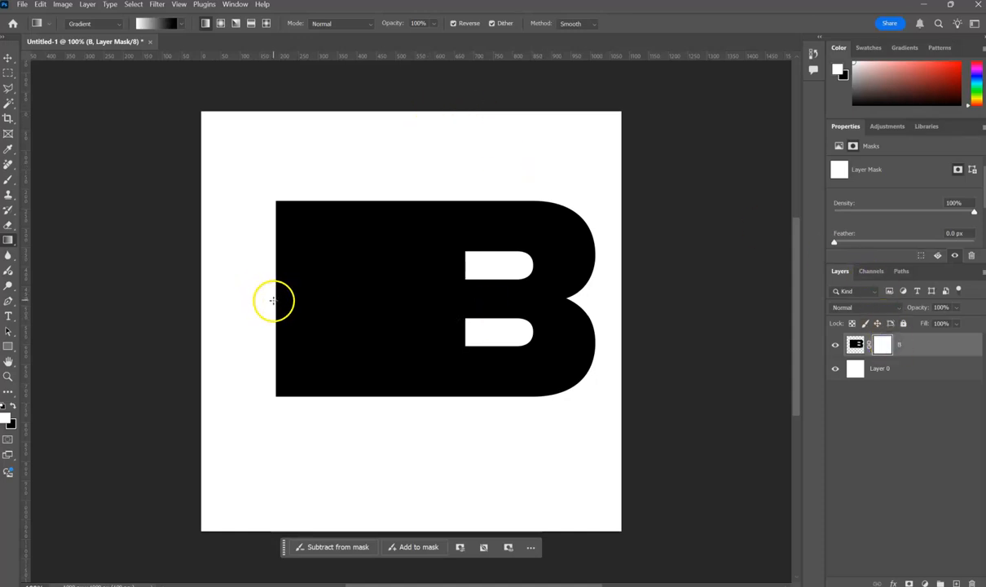
Try linear black-and-white gradients across the stretched left part of the B, undoing each one.
drag(273, 300, 344, 296)
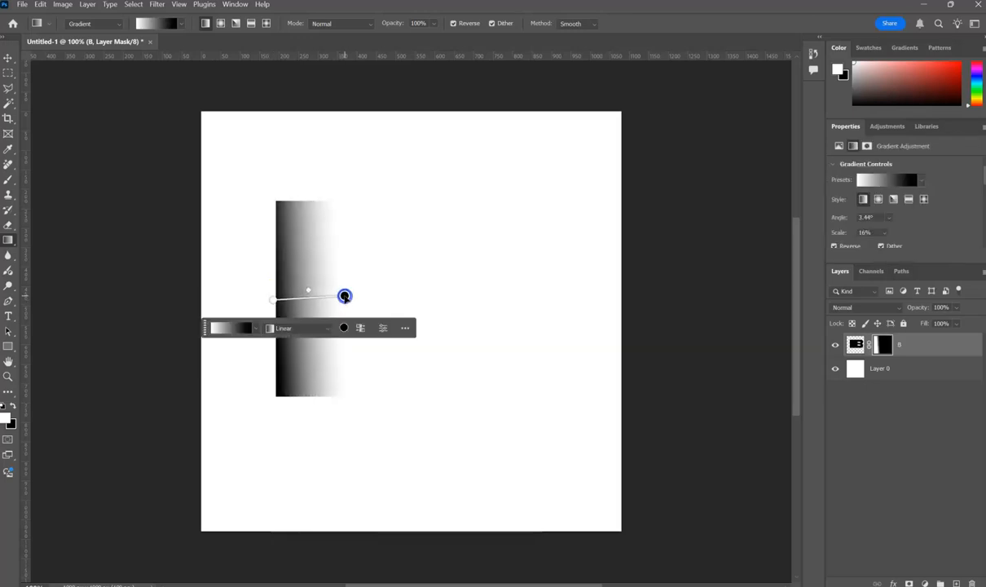
key(ctrl+z)
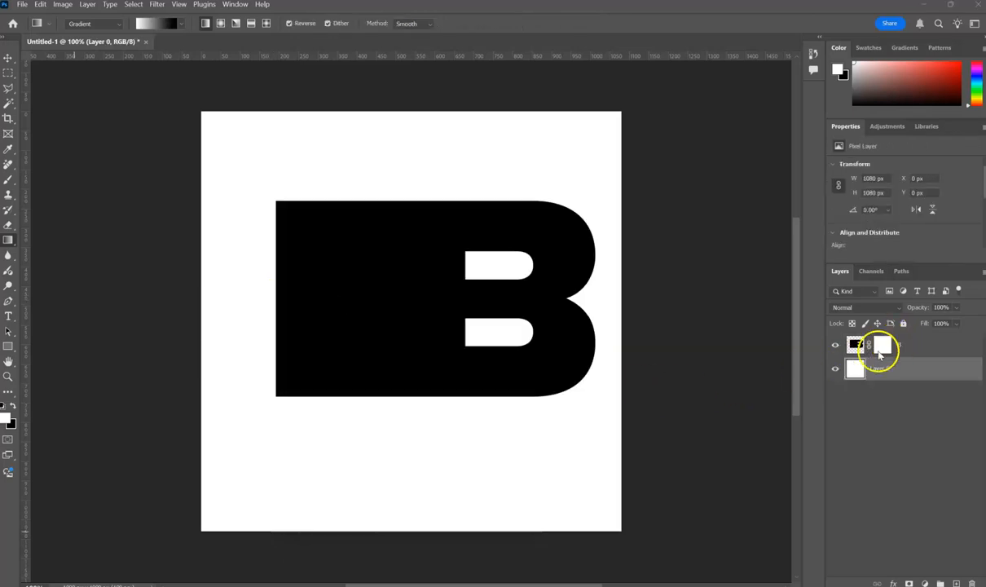
click(406, 301)
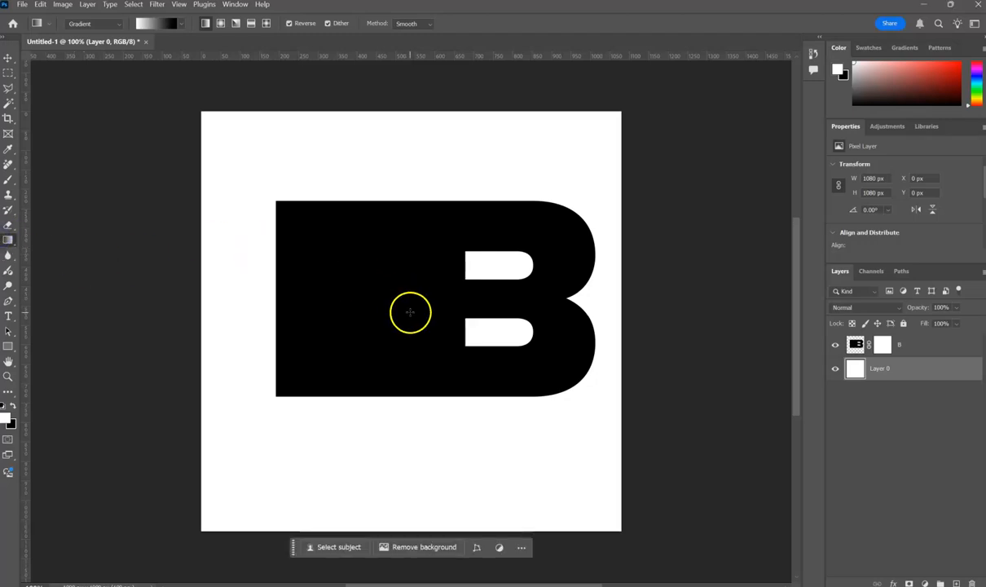
drag(425, 300, 213, 297)
key(ctrl+z)
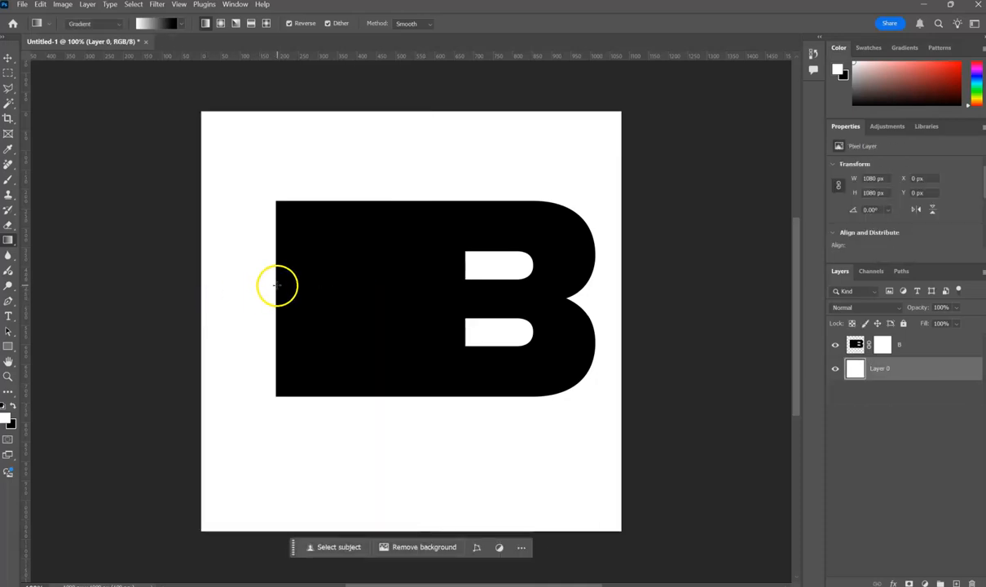
drag(278, 286, 383, 280)
key(ctrl+z)
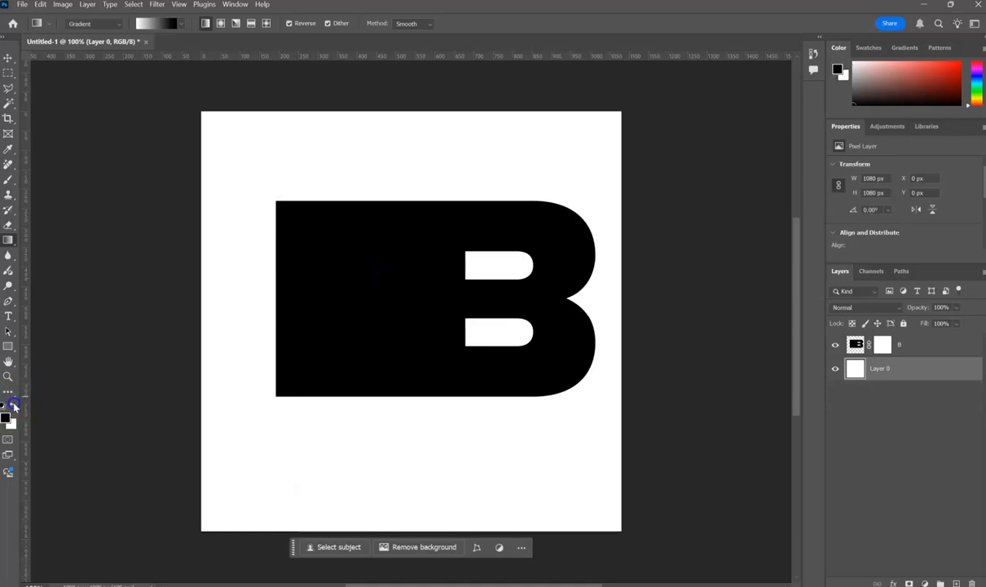
Try short gradients on the B layer's mask over the stretched area, undoing each one.
click(887, 345)
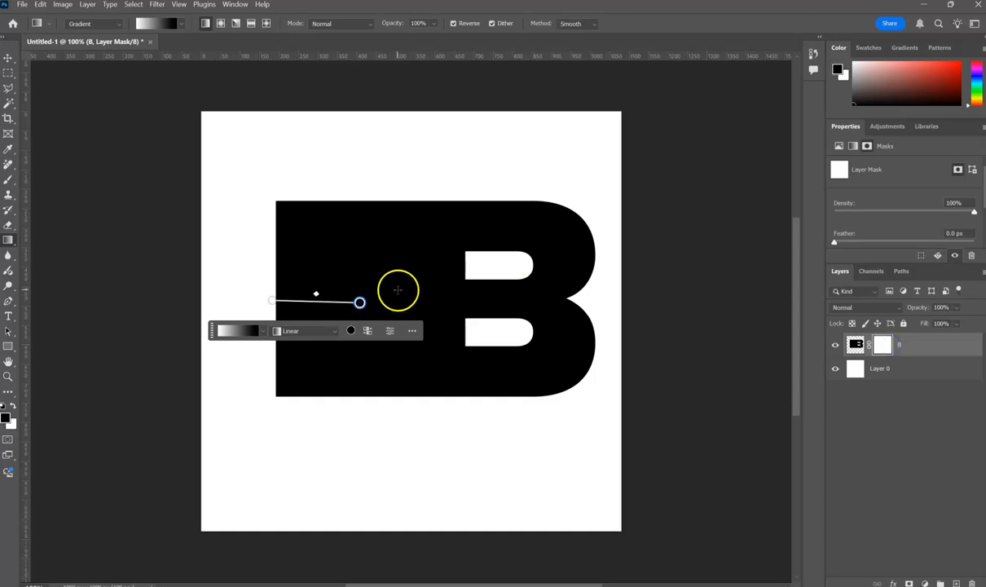
mouse_move(406, 290)
mouse_down()
mouse_move(300, 288)
mouse_move(376, 297)
mouse_up()
key(ctrl+z)
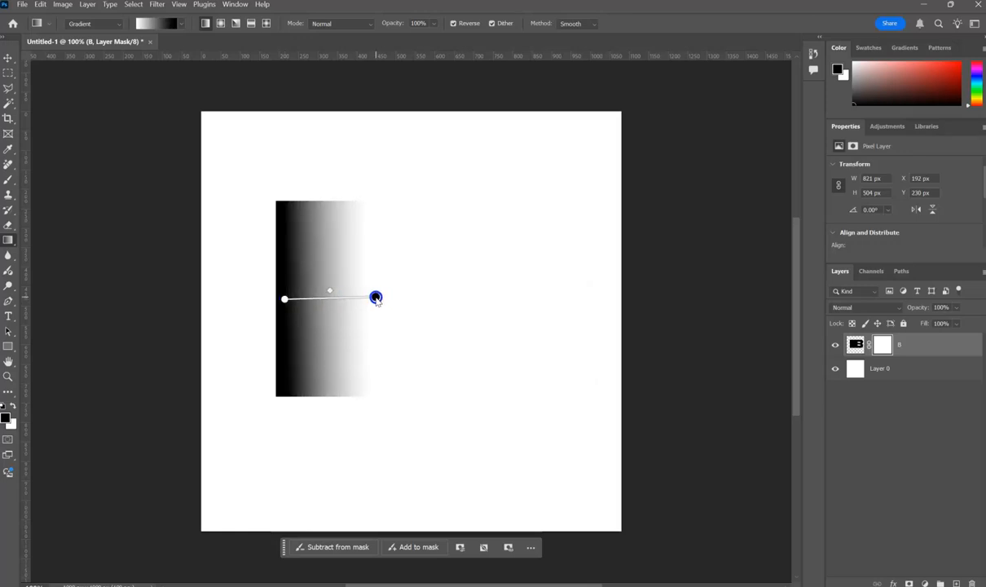
key(ctrl+z)
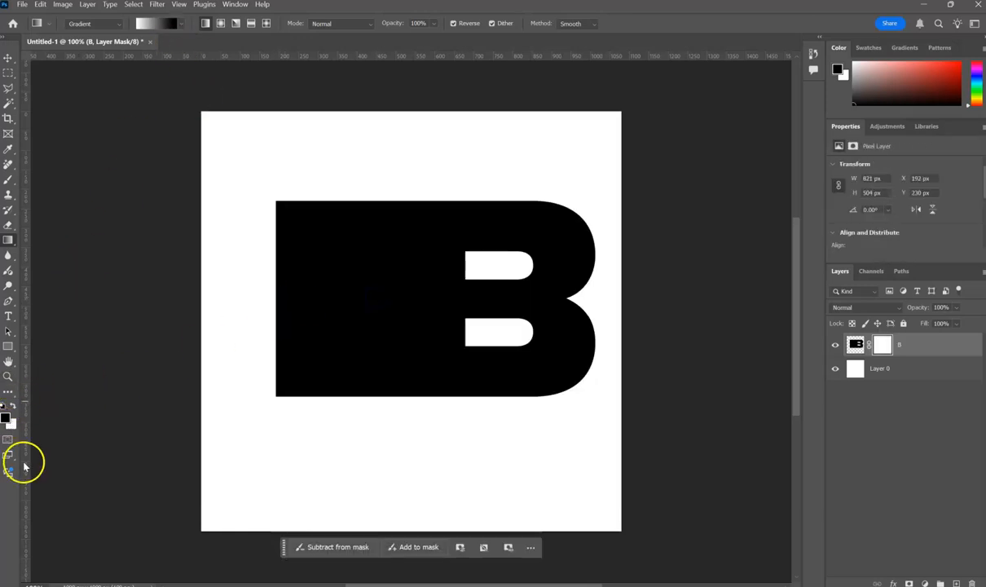
Fade out the B's stretched left part on its layer mask with the black-to-white Basics gradient preset, ending just before the letter's counters.
click(181, 26)
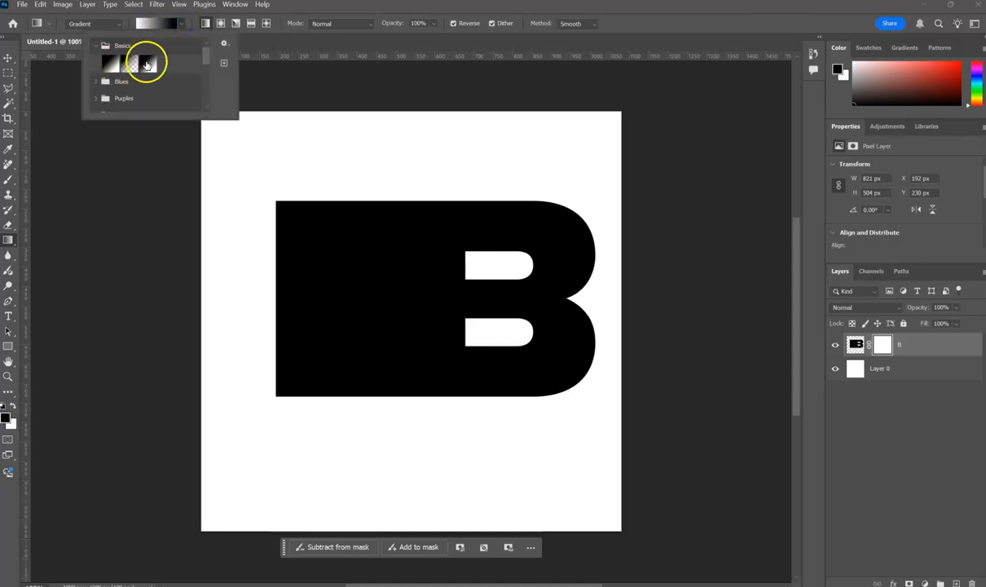
click(148, 63)
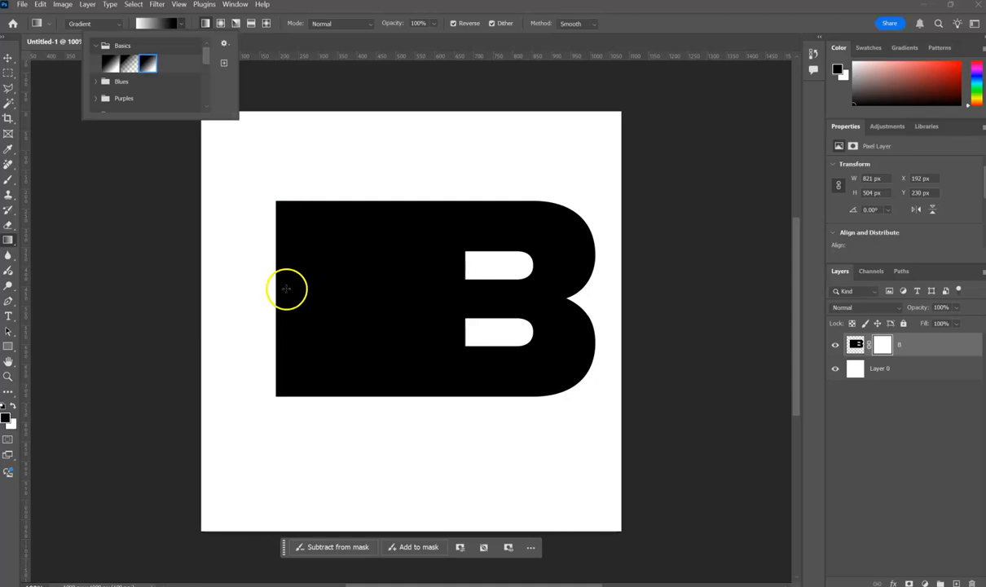
mouse_move(278, 288)
mouse_down()
mouse_move(377, 283)
mouse_move(412, 294)
mouse_move(233, 311)
mouse_move(277, 293)
mouse_up()
key(ctrl+z)
drag(412, 293, 454, 289)
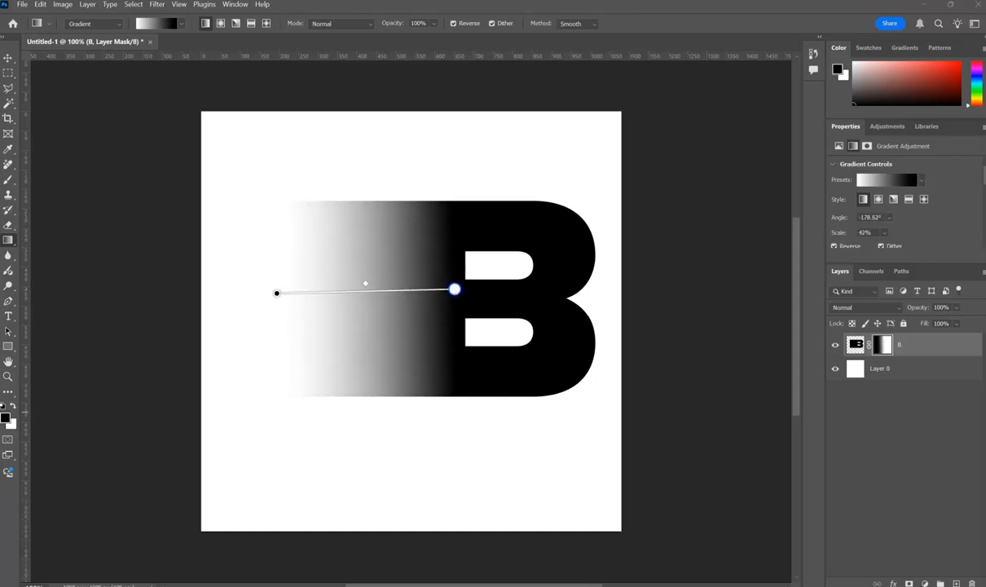
Try the Mezzotint filter with the Long Strokes type on the B layer's mask.
key(v)
click(911, 346)
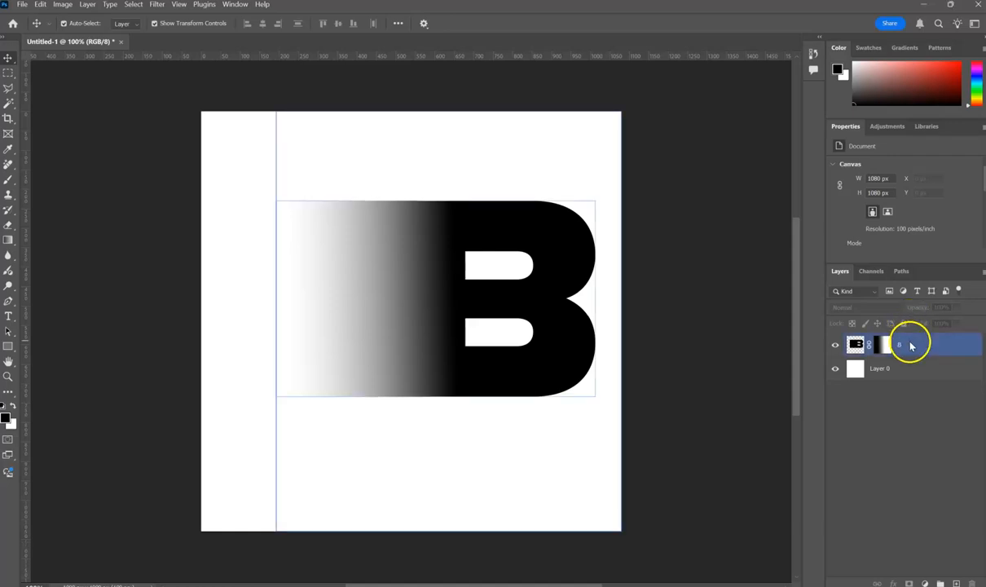
click(886, 346)
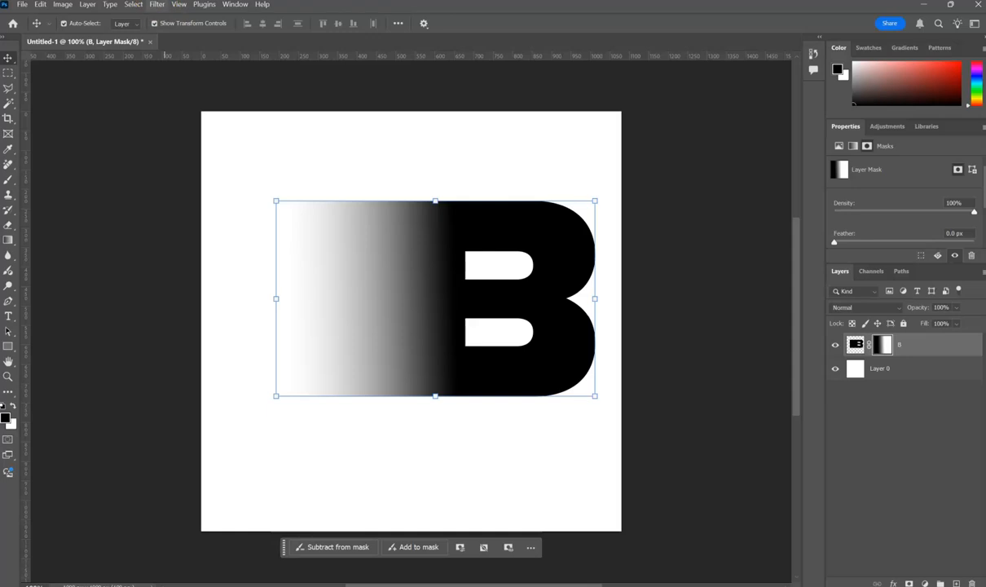
click(156, 4)
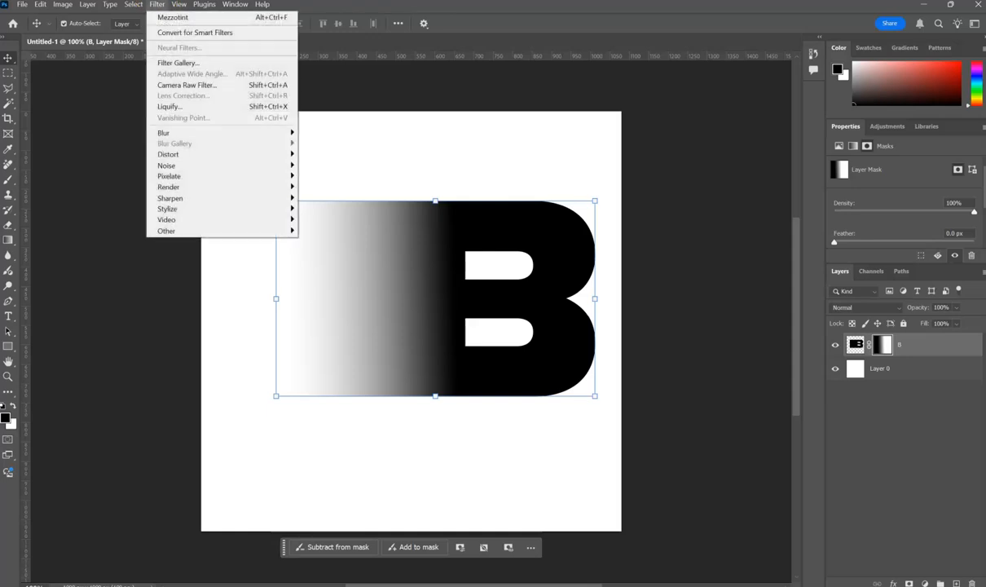
click(189, 178)
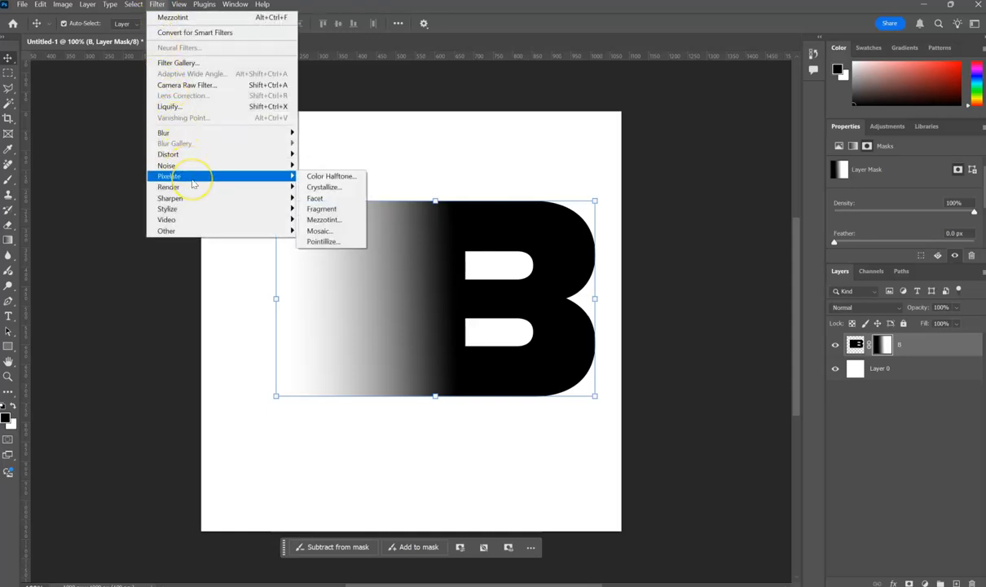
click(334, 220)
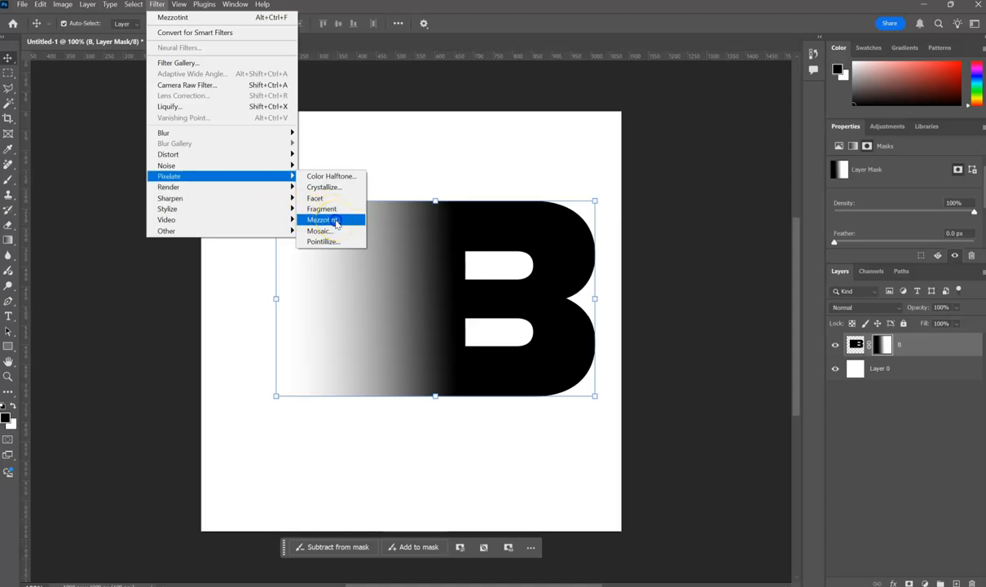
click(334, 220)
click(523, 321)
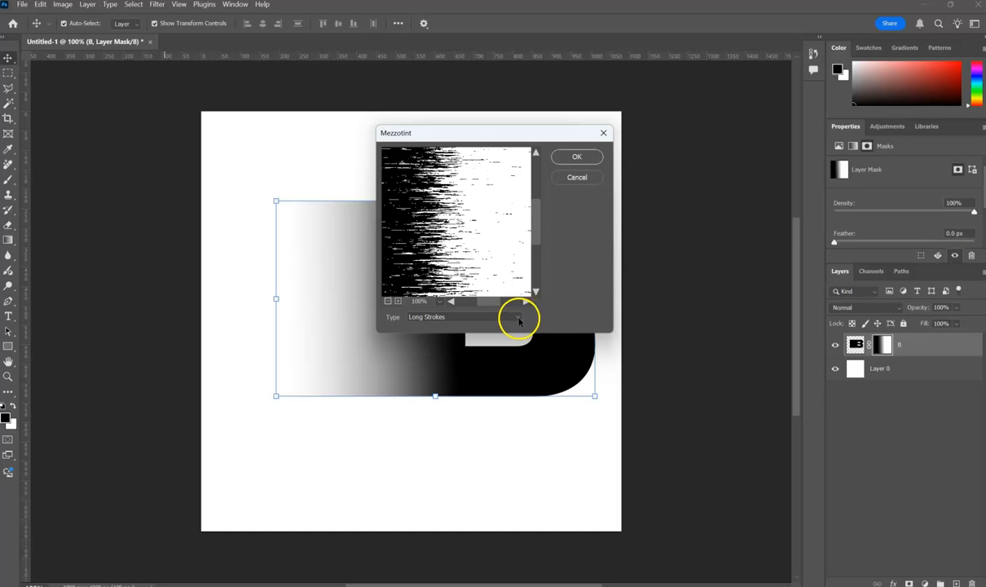
click(519, 319)
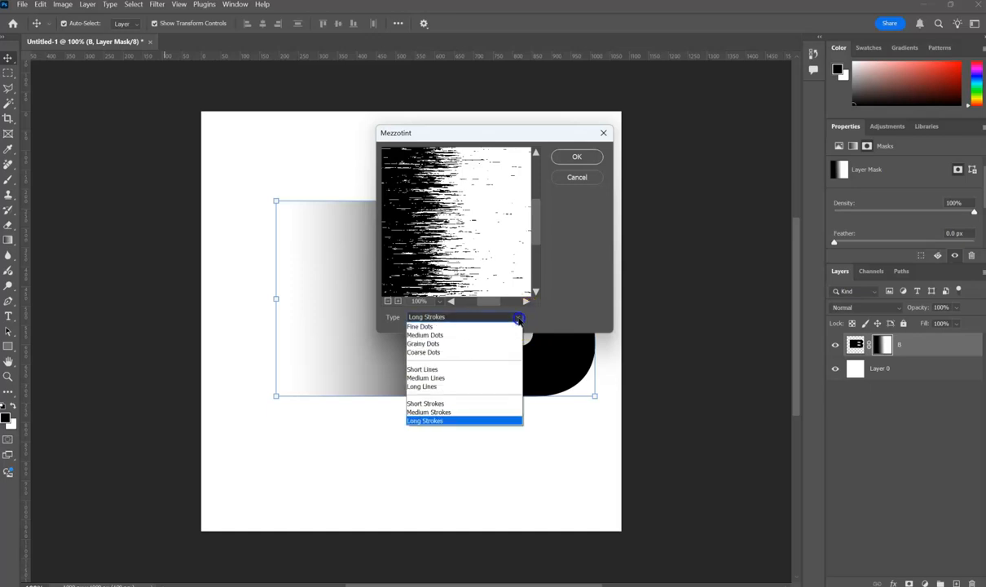
click(470, 422)
click(575, 159)
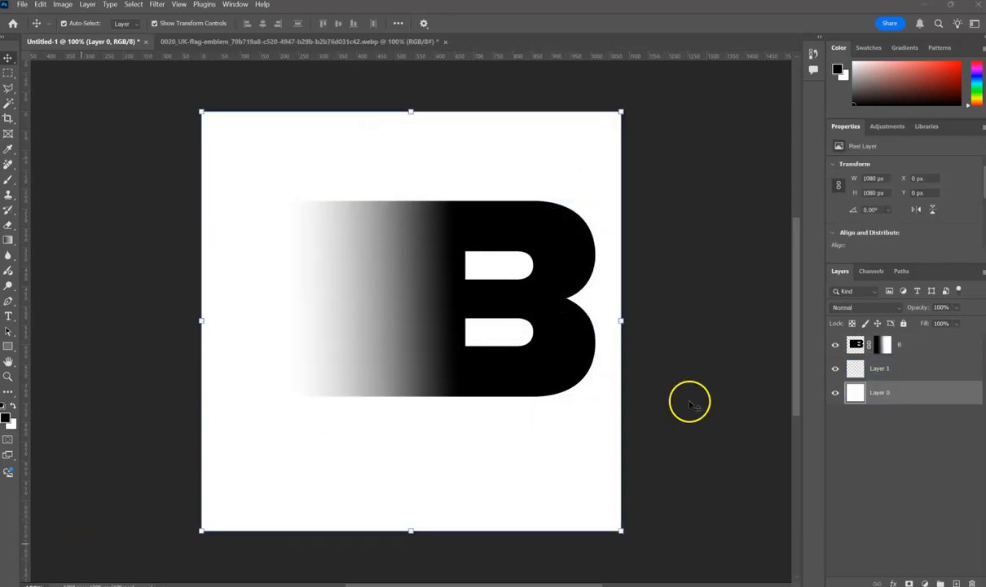
Apply the Pixelate filter Mezzotint with type Long Strokes to the B's gradient layer mask, and deselect the layer.
click(883, 348)
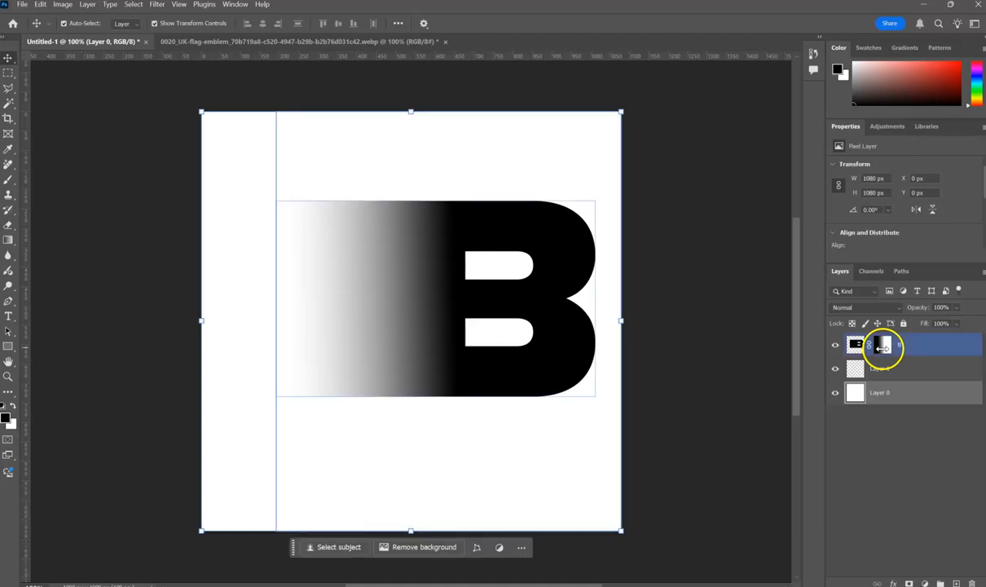
click(890, 344)
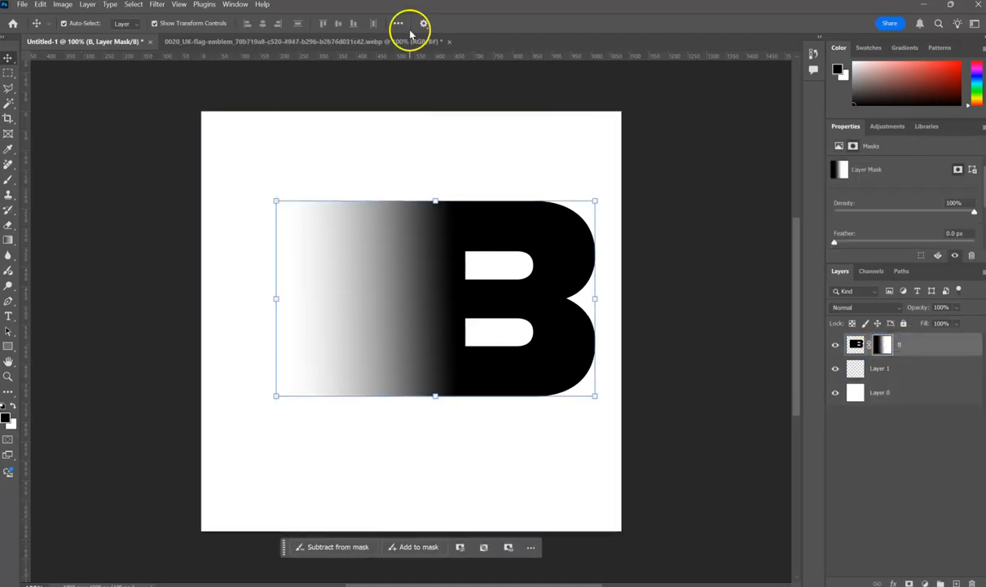
click(156, 4)
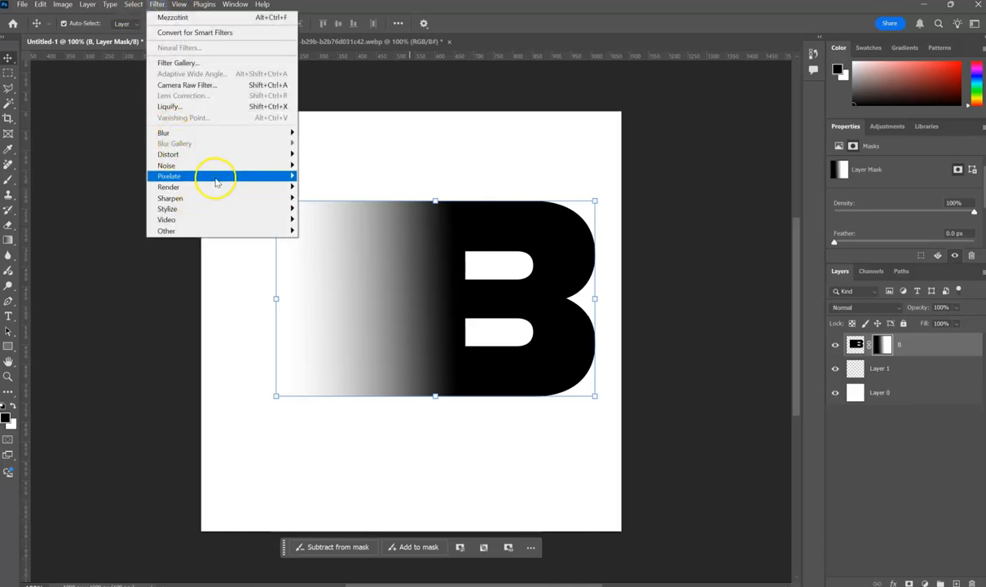
mouse_move(213, 174)
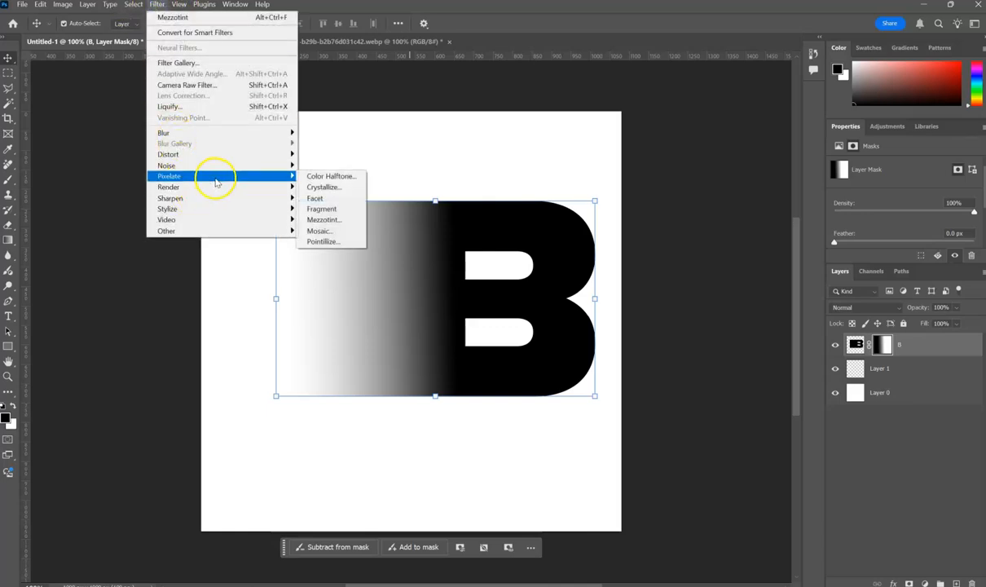
click(345, 220)
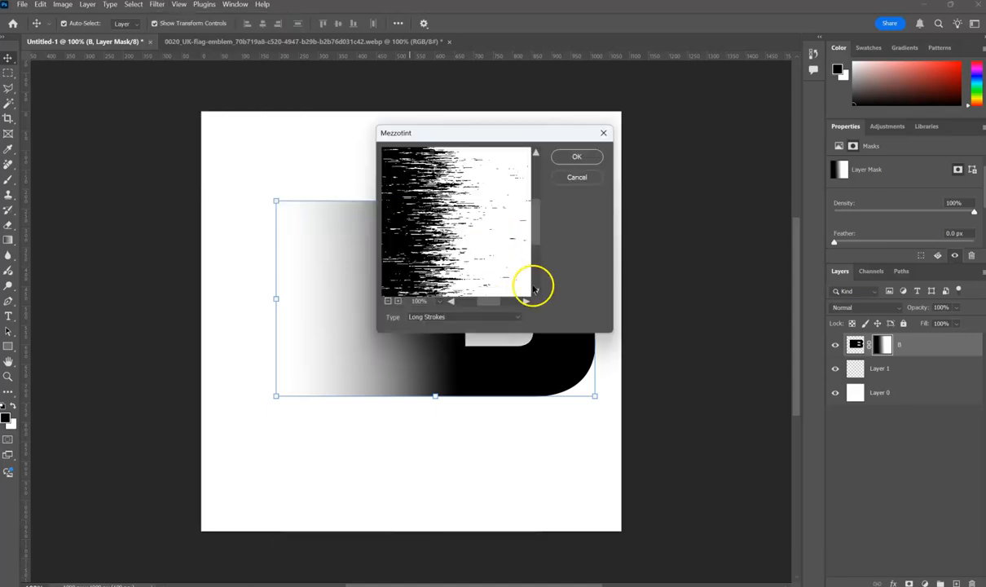
click(513, 316)
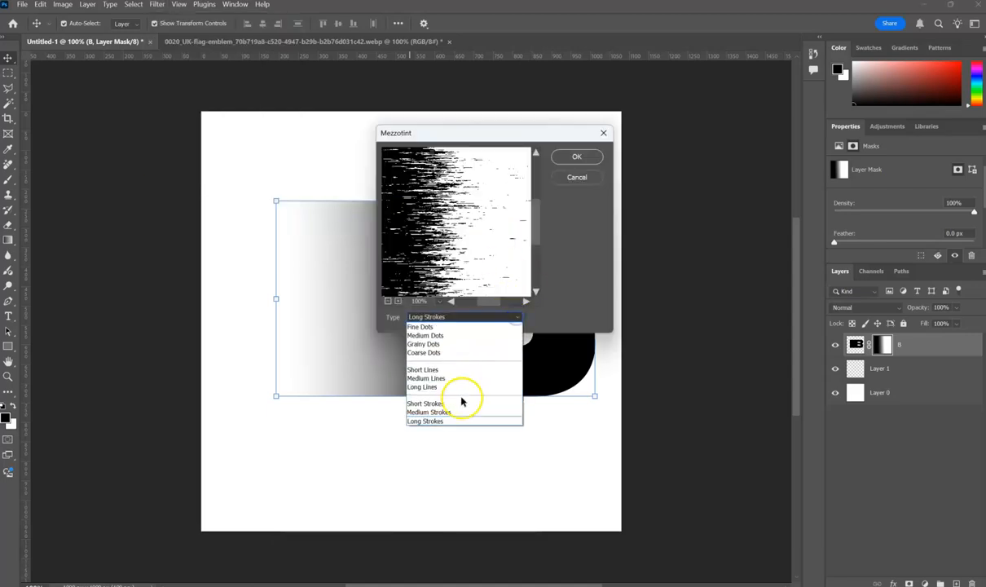
click(458, 422)
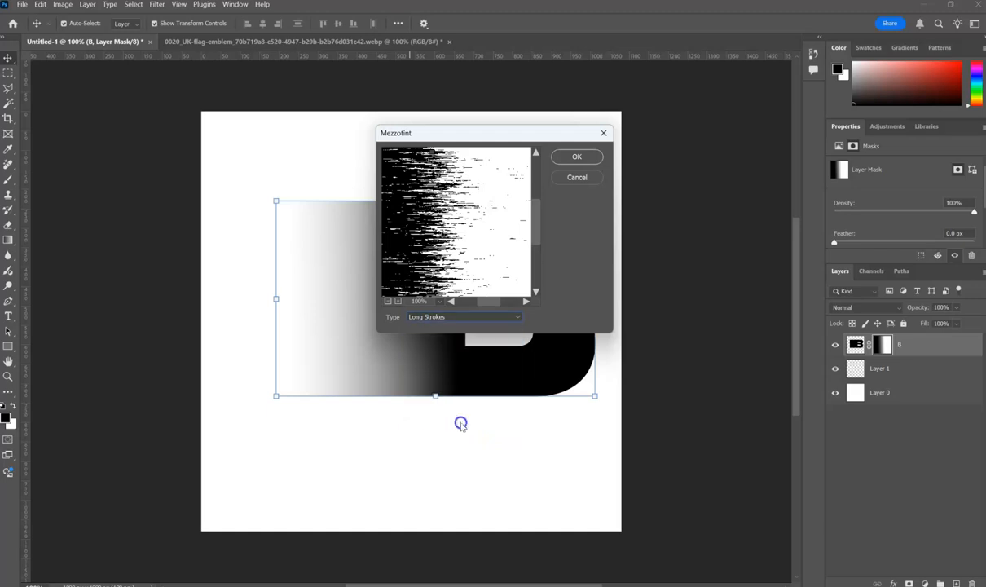
click(584, 161)
click(8, 62)
click(62, 92)
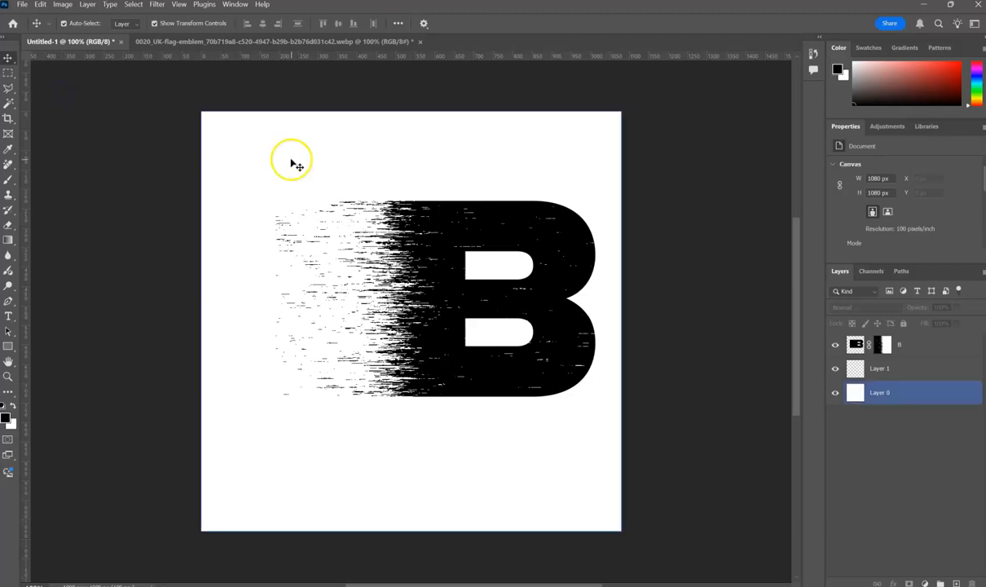
Convert the masked B layer to a smart object and deselect it.
click(897, 345)
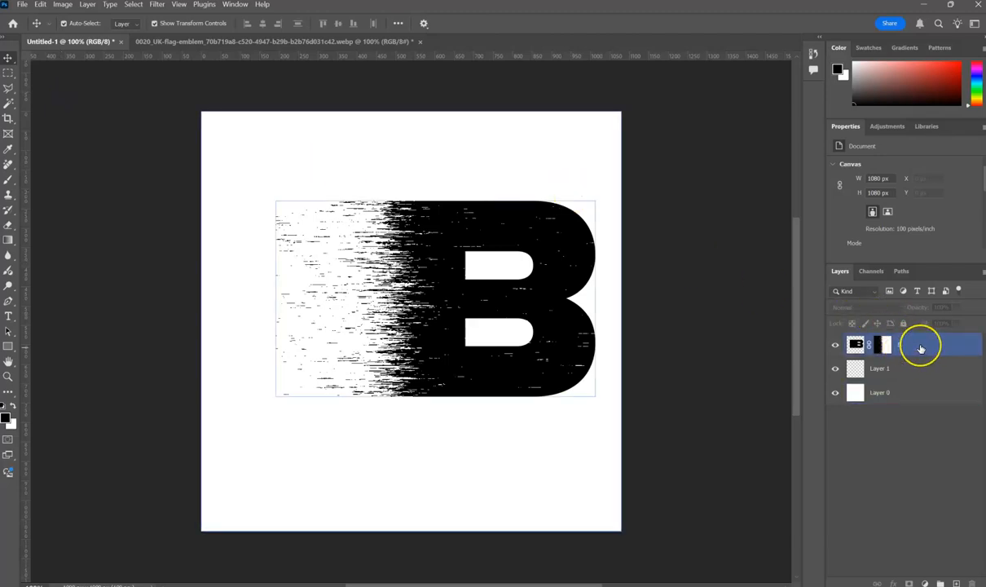
click(855, 345)
right_click(856, 345)
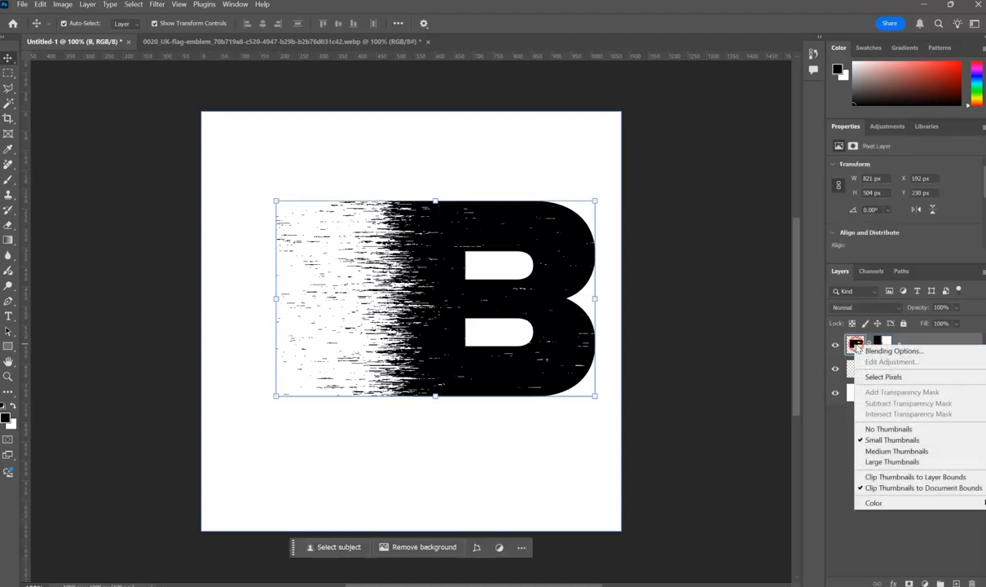
click(957, 342)
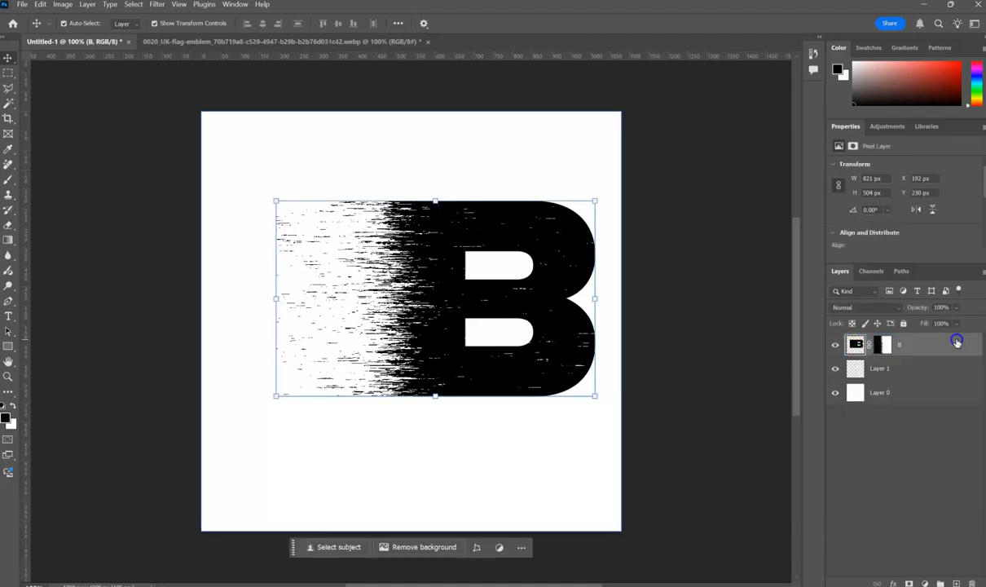
right_click(957, 343)
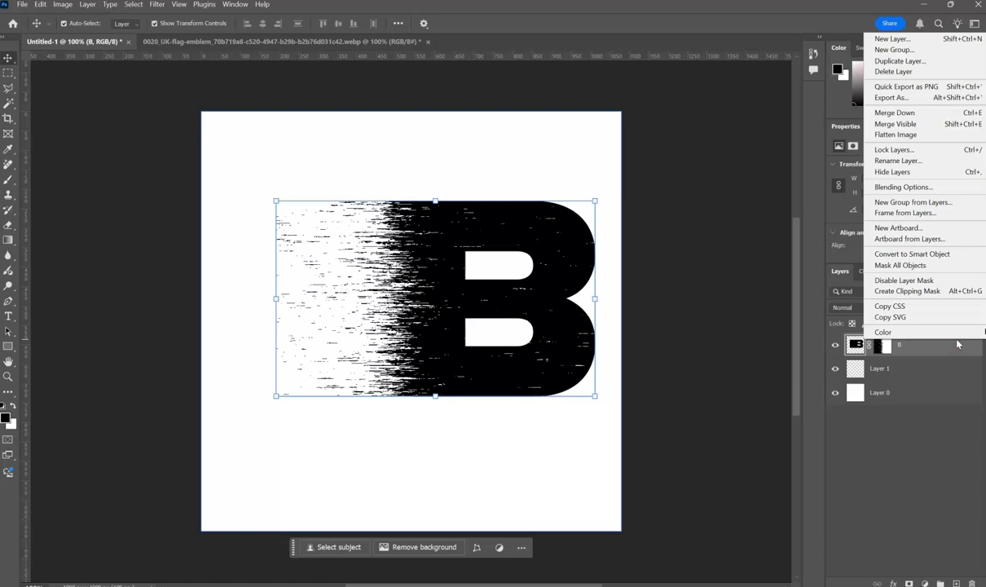
click(907, 255)
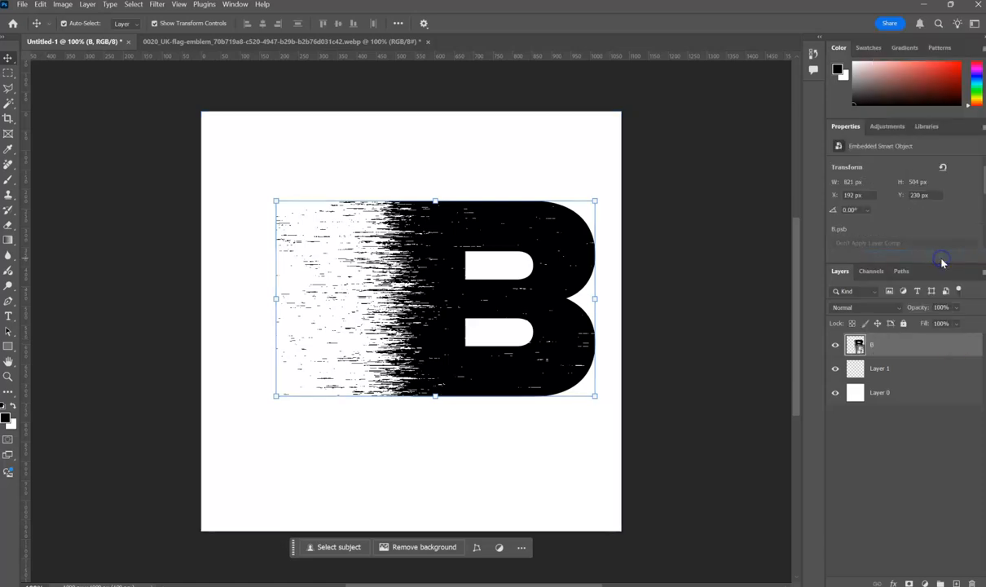
click(748, 279)
Copy the UK flag image from its own document into Untitled-1 and position it over the B.
click(247, 42)
drag(356, 377, 340, 258)
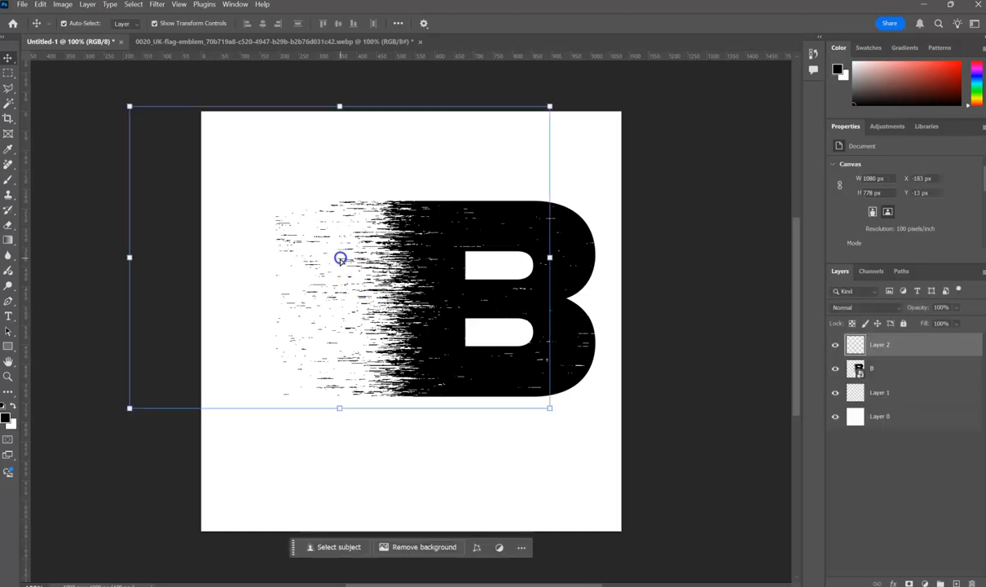
drag(443, 302, 499, 356)
Lower the flag layer's opacity to 18%.
click(893, 372)
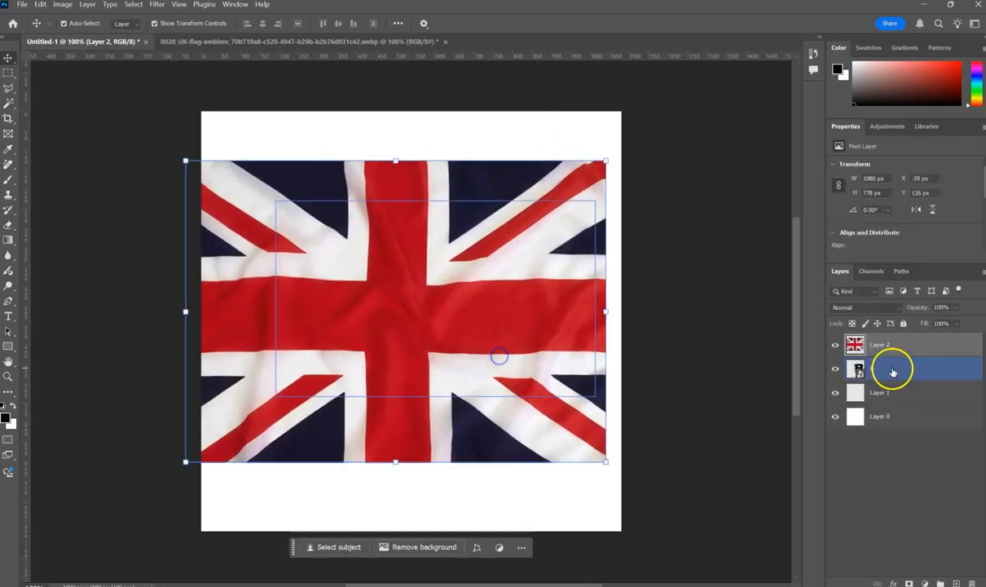
click(957, 308)
click(977, 323)
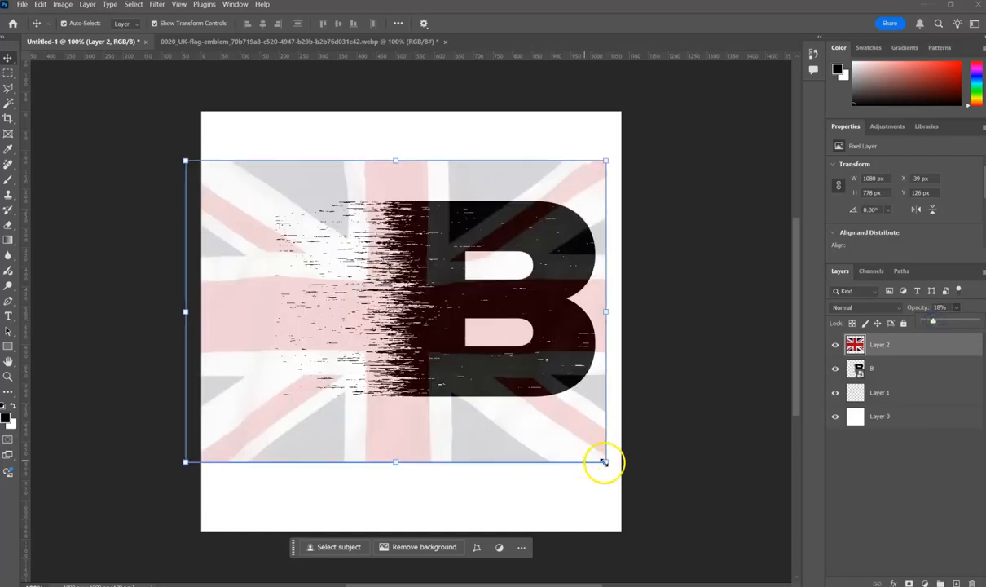
Scale and move the flag to match the B's bounds, about 821 × 504 px at X 192 px, Y 230 px.
drag(603, 462, 515, 395)
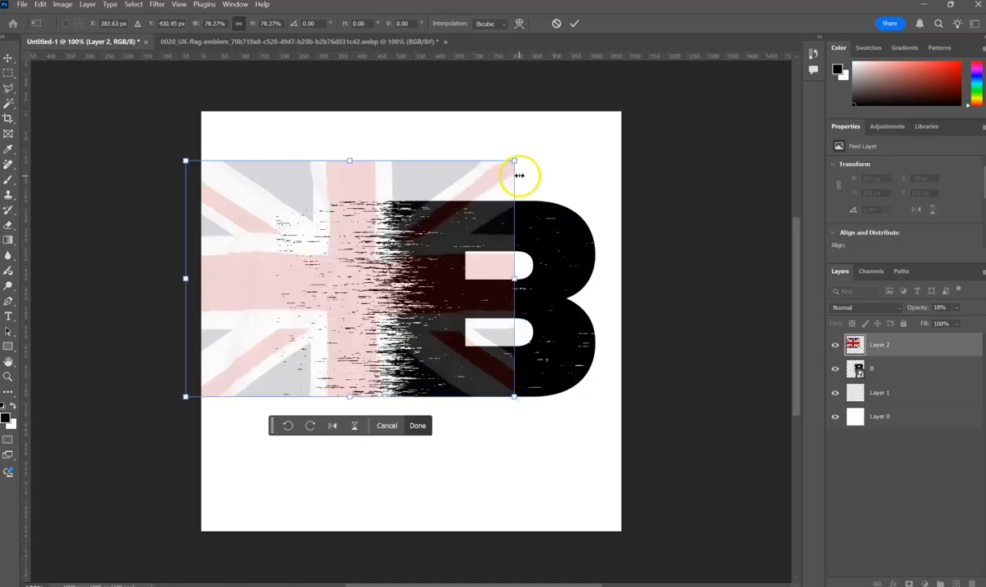
drag(515, 161, 469, 213)
drag(331, 272, 468, 269)
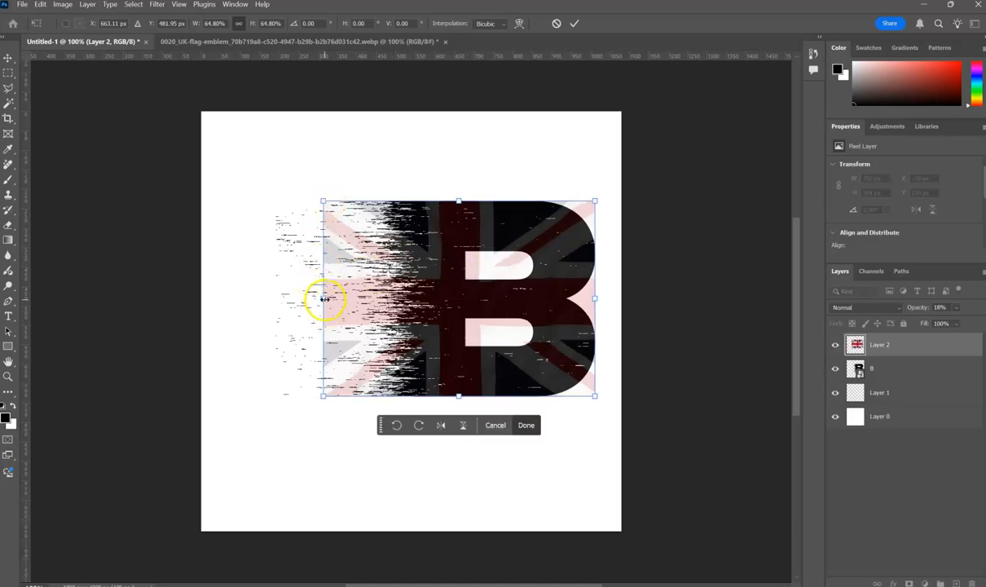
drag(324, 297, 278, 302)
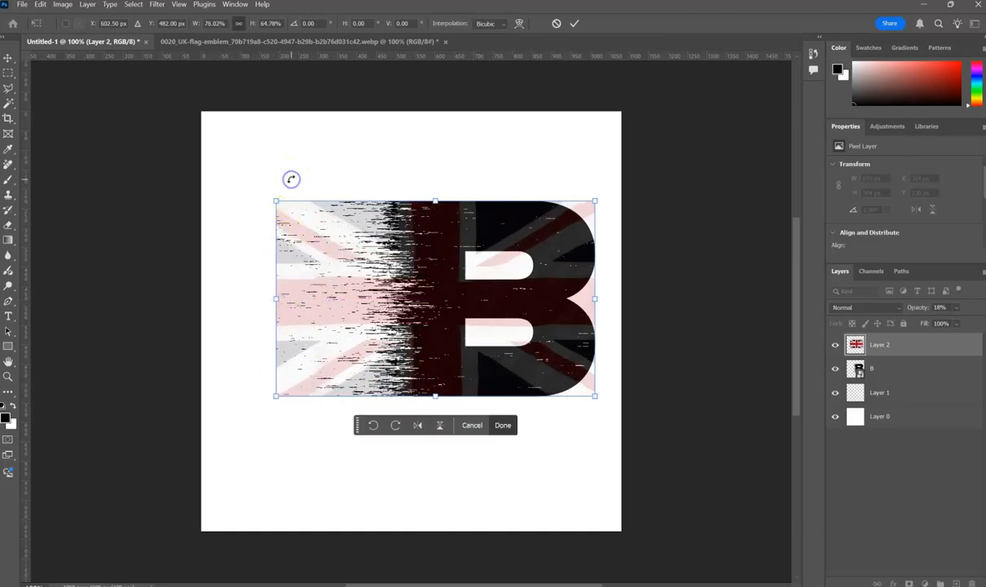
Commit the flag's transform and set its layer opacity to 100%.
click(900, 337)
click(954, 307)
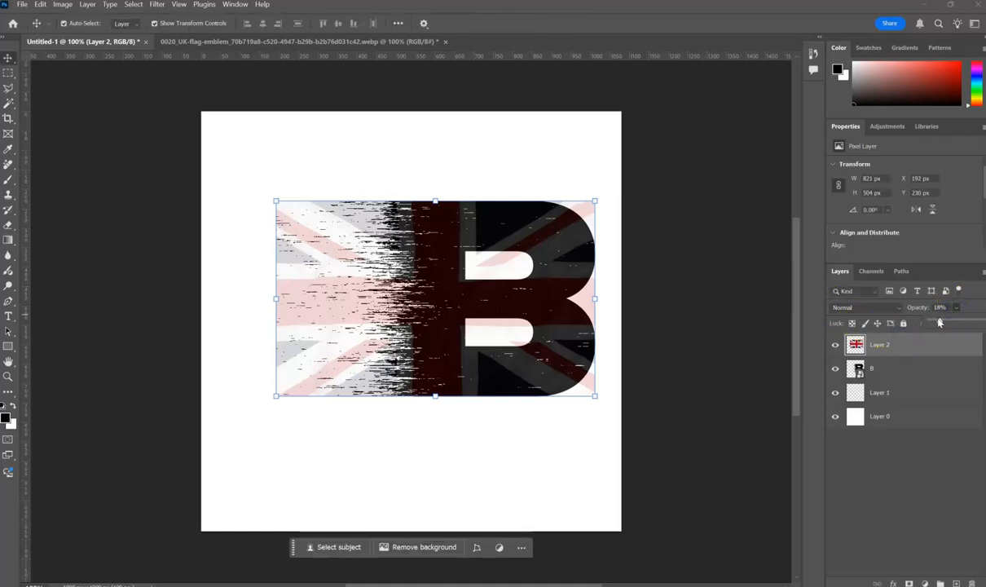
drag(939, 323, 982, 322)
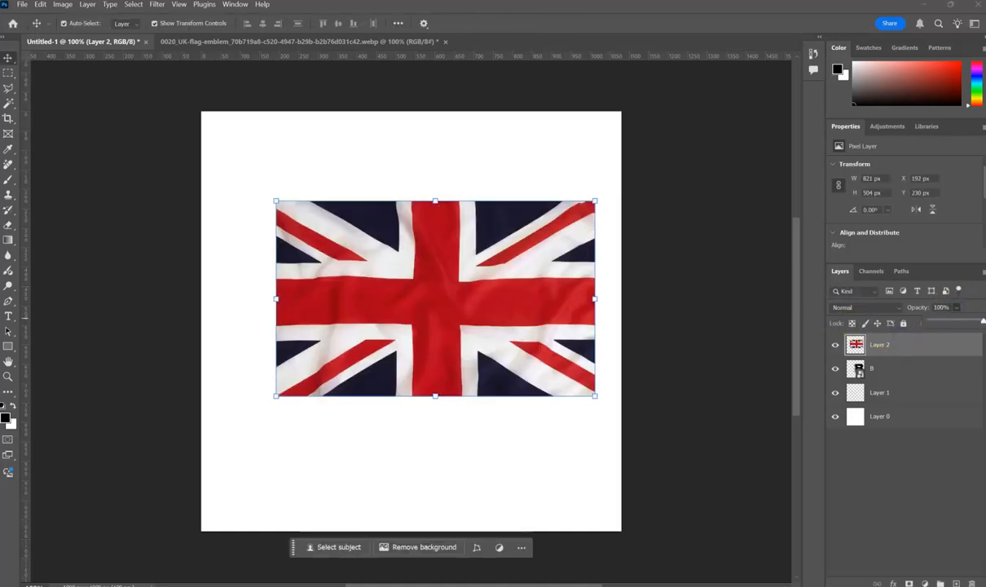
Clip the UK flag layer to the B layer below so the texture fills only the letter.
click(912, 349)
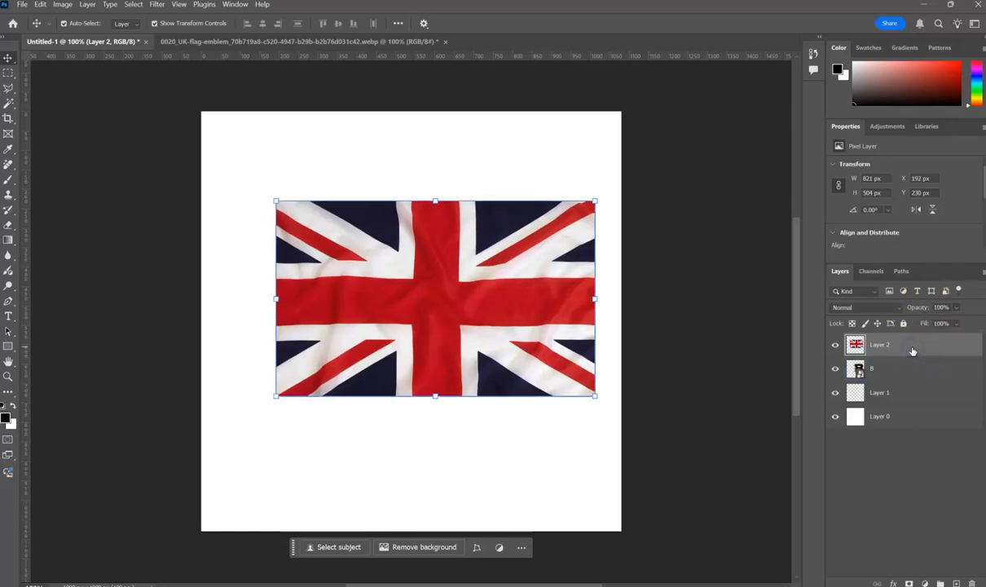
click(912, 351)
alt+click(912, 354)
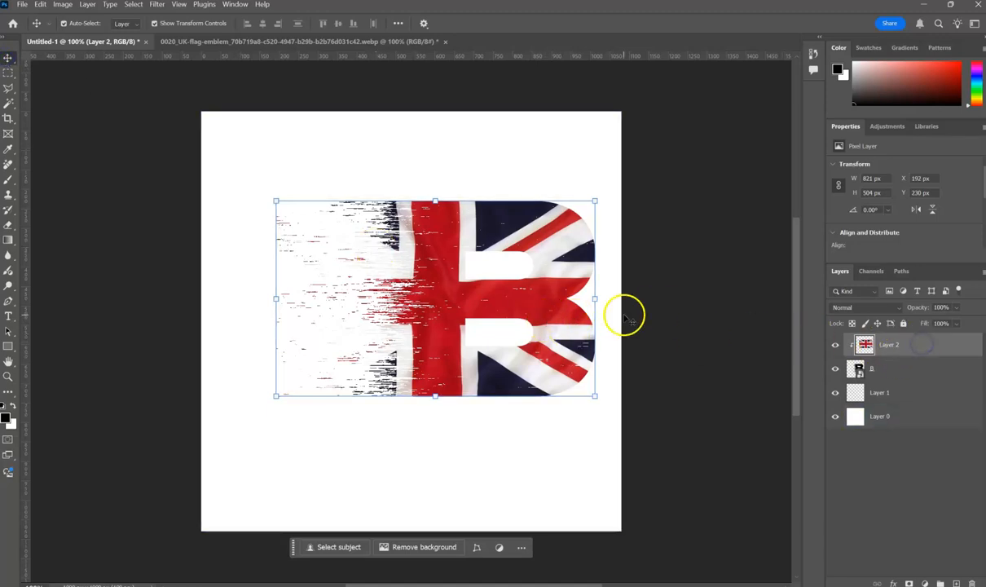
drag(539, 306, 544, 308)
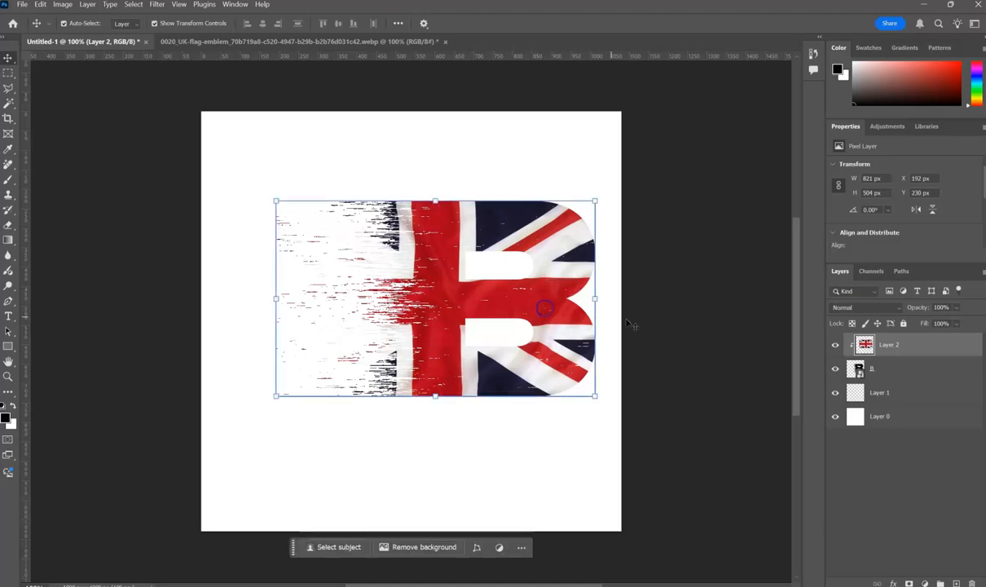
Add a Multiply drop shadow to the B layer with 100% opacity, 90° angle, 20 px distance and 31 px size.
click(897, 368)
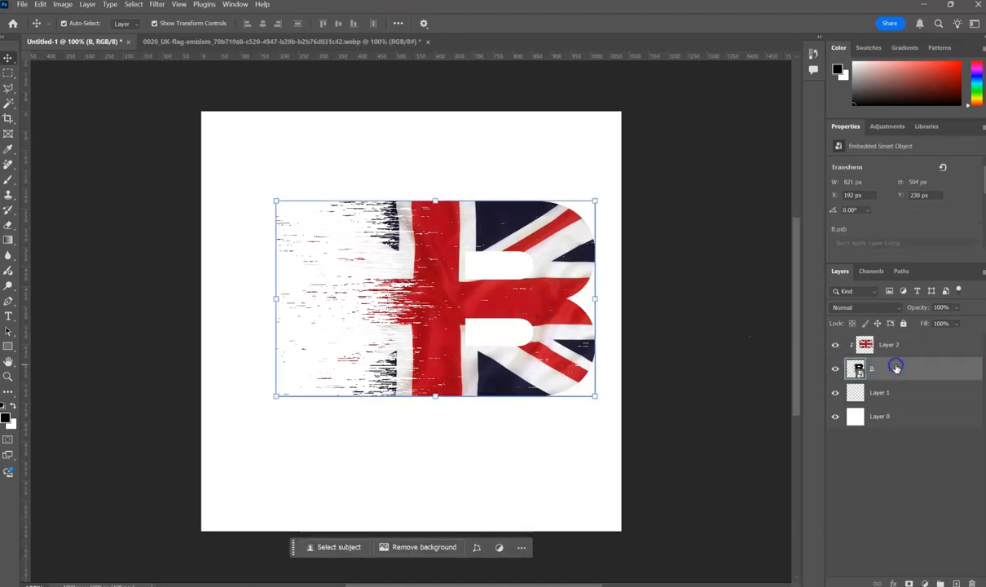
click(893, 584)
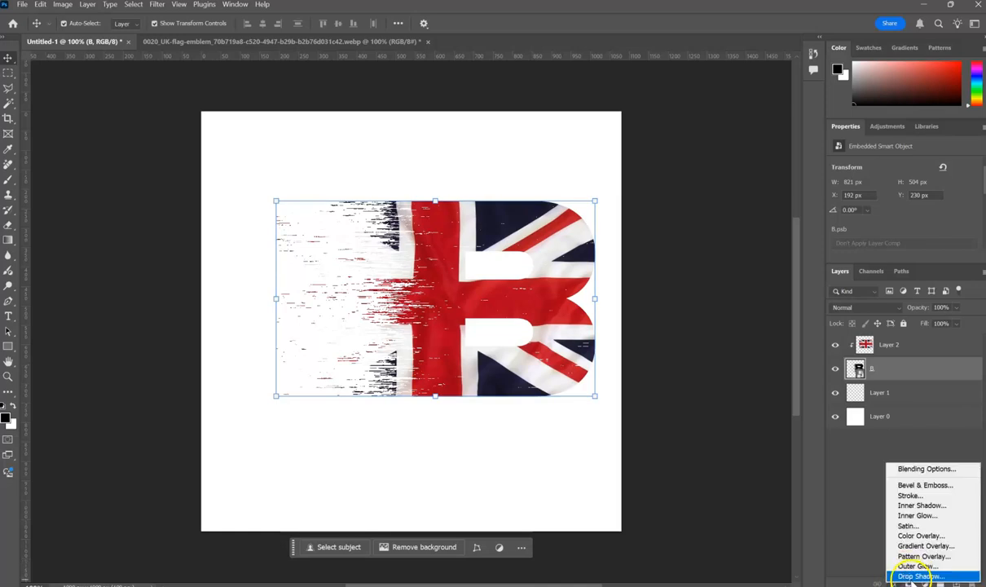
click(916, 576)
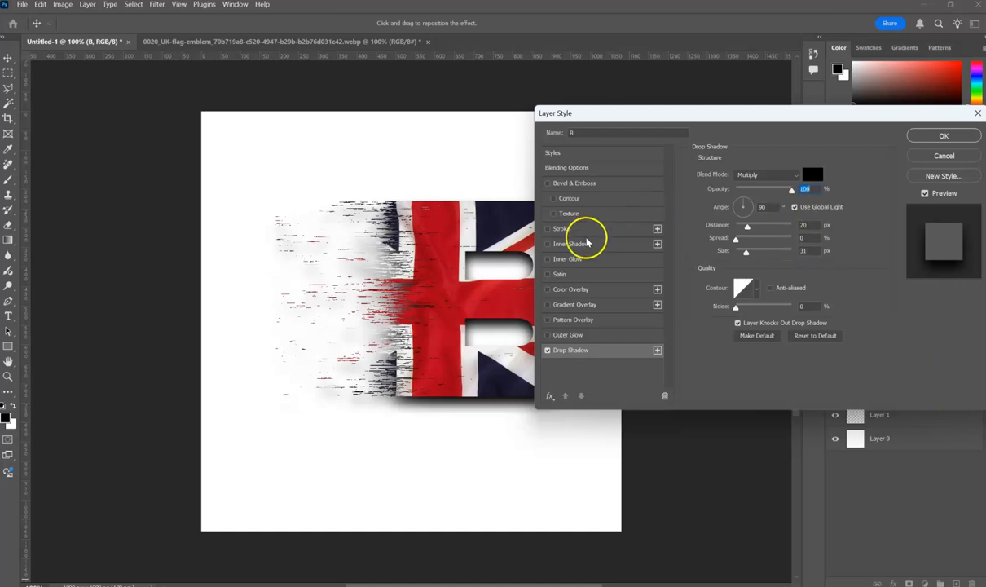
Add a black inside stroke to the B, trying a size of .5 px before applying the effects with 1 px, and deselect the layer.
click(562, 228)
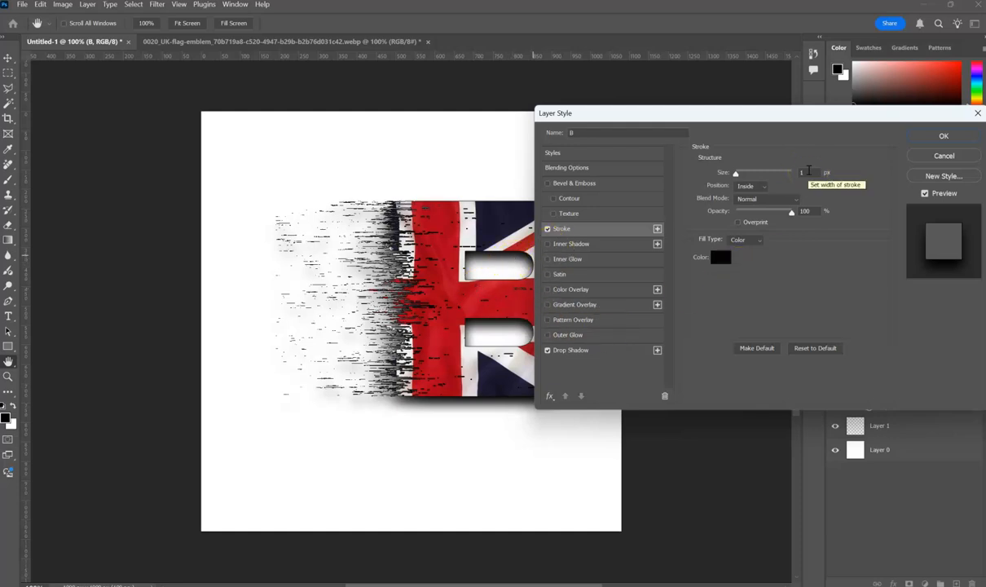
double_click(802, 172)
text(5)
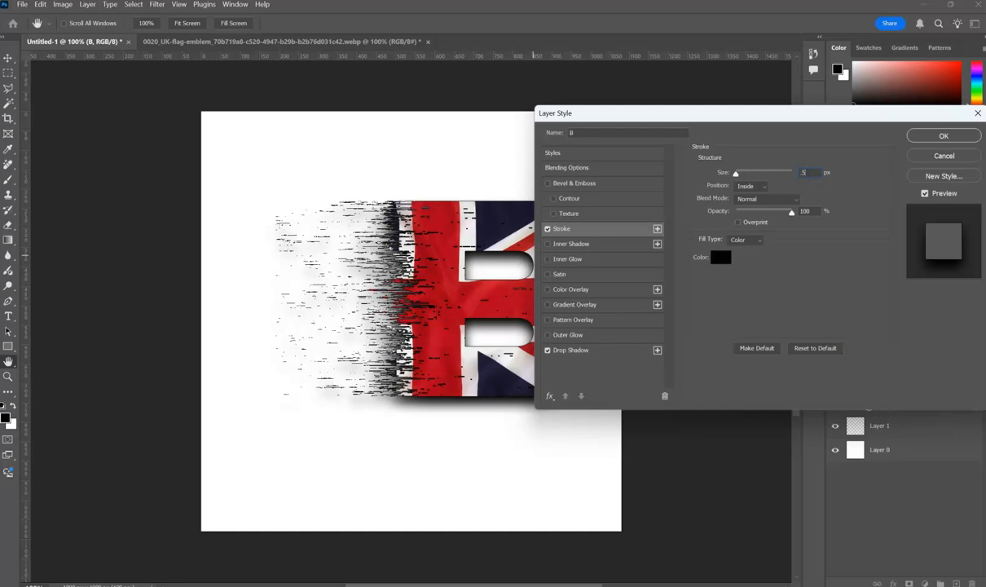
key(Return)
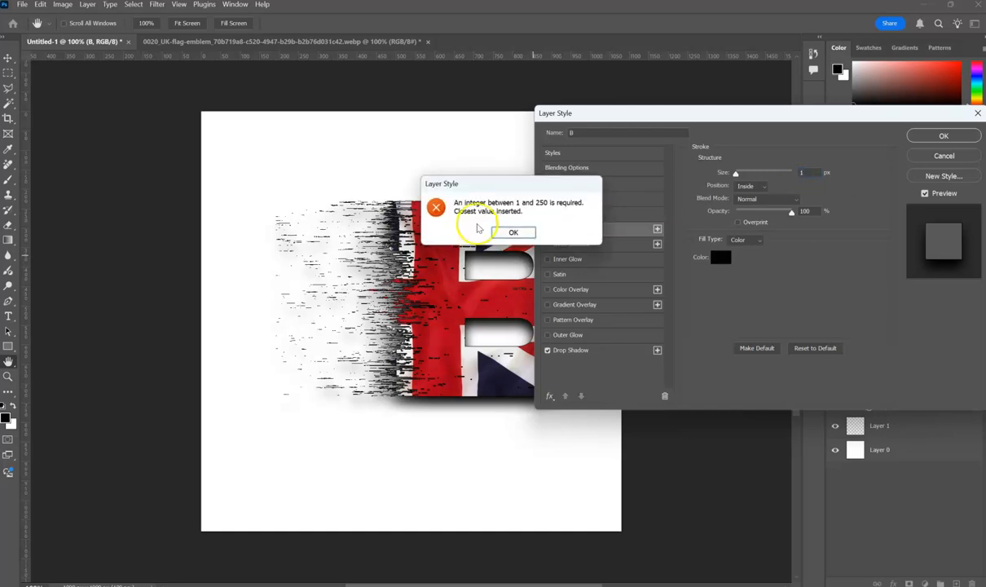
click(515, 232)
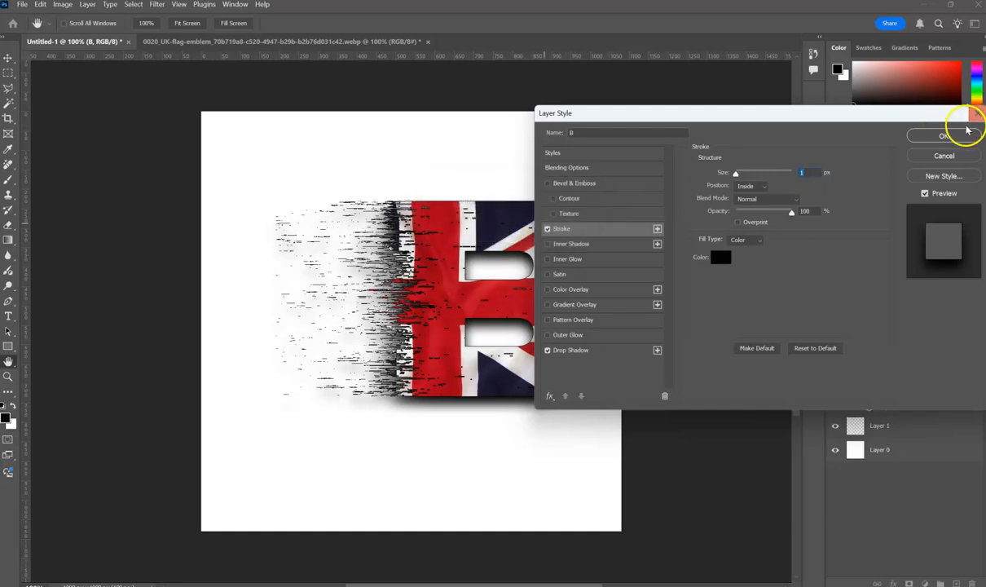
click(942, 136)
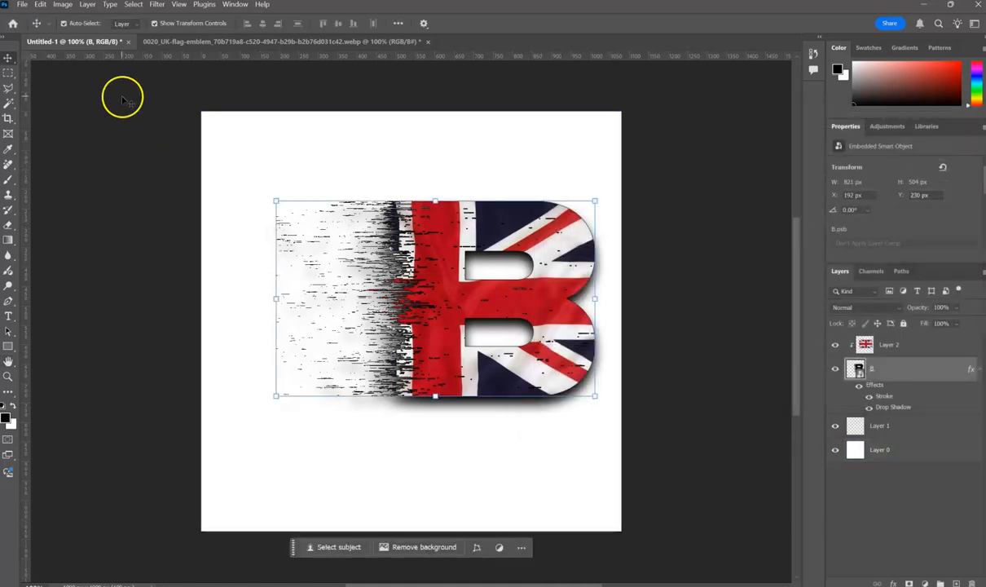
click(136, 137)
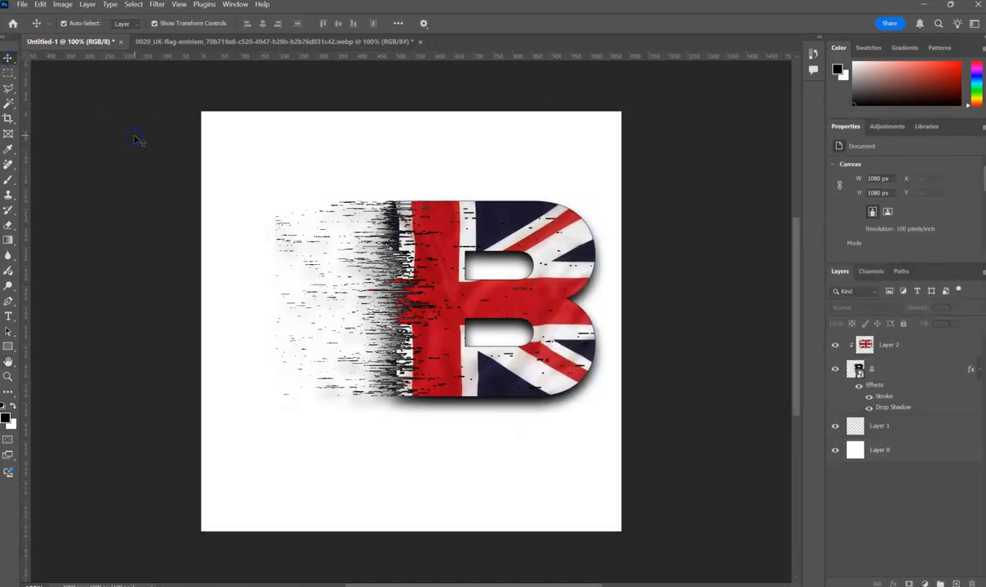